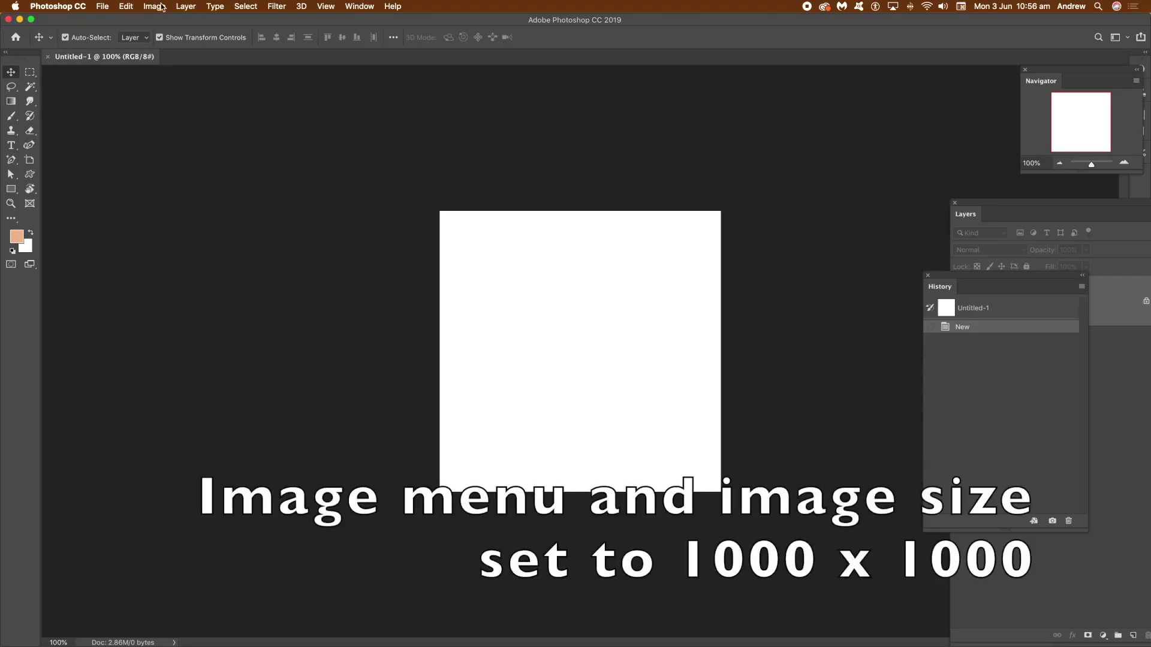
Confirm the blank Untitled-1 canvas is 1000 × 1000 pixels in the Image Size dialog.
{"action": "left_click", "coordinate": [161, 7]}
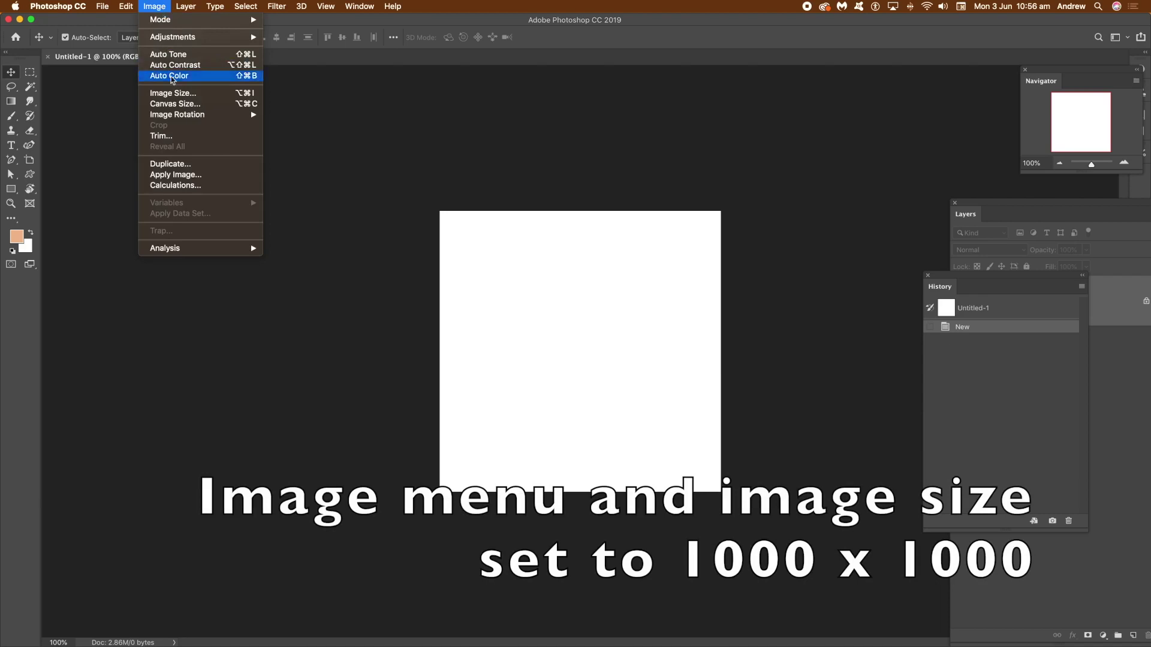
{"action": "left_click", "coordinate": [175, 95]}
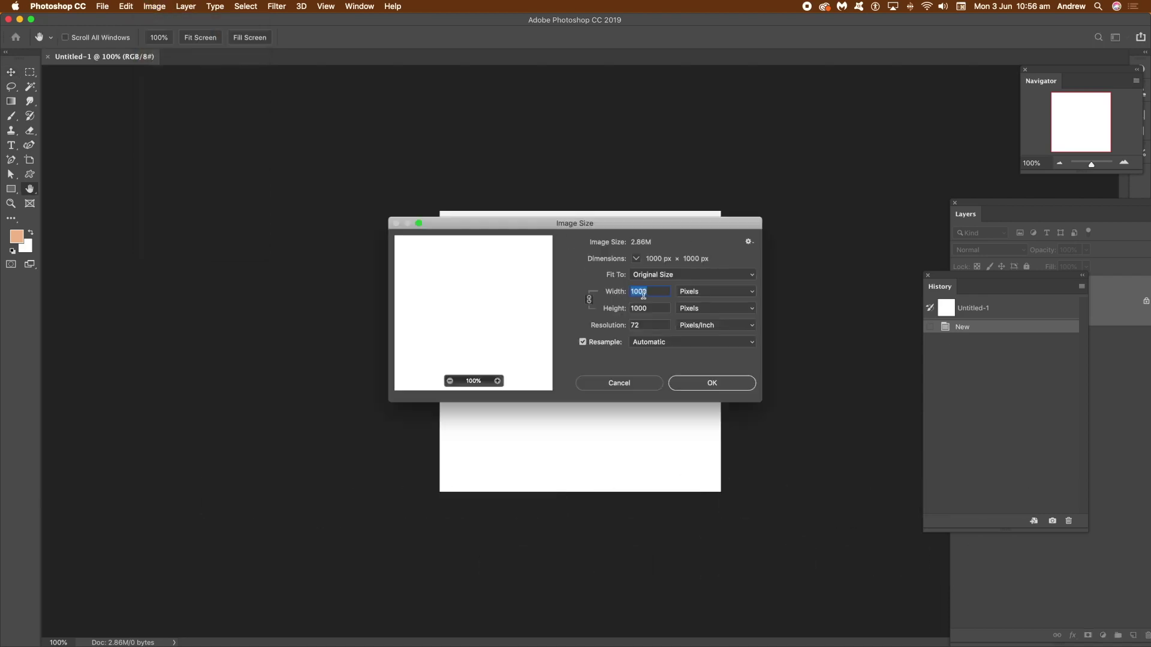
{"action": "left_click", "coordinate": [714, 385]}
{"action": "key", "text": "v"}
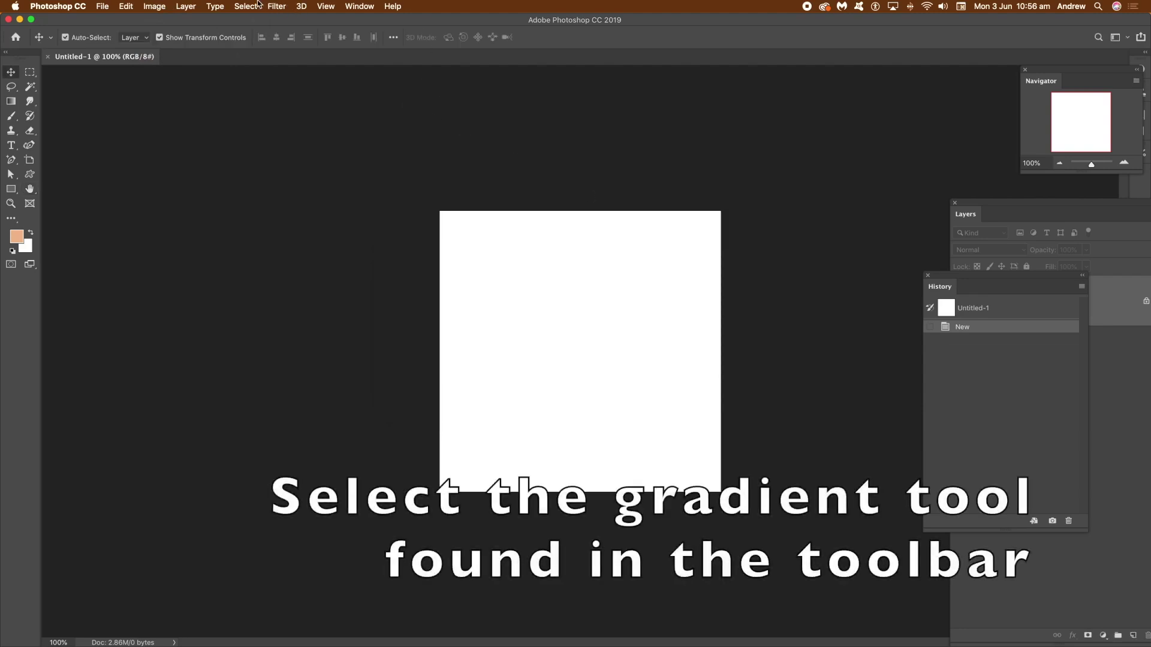
Set the Gradient tool to the Spectrum preset as a reflected gradient.
{"action": "left_click", "coordinate": [12, 105]}
{"action": "left_click", "coordinate": [106, 39]}
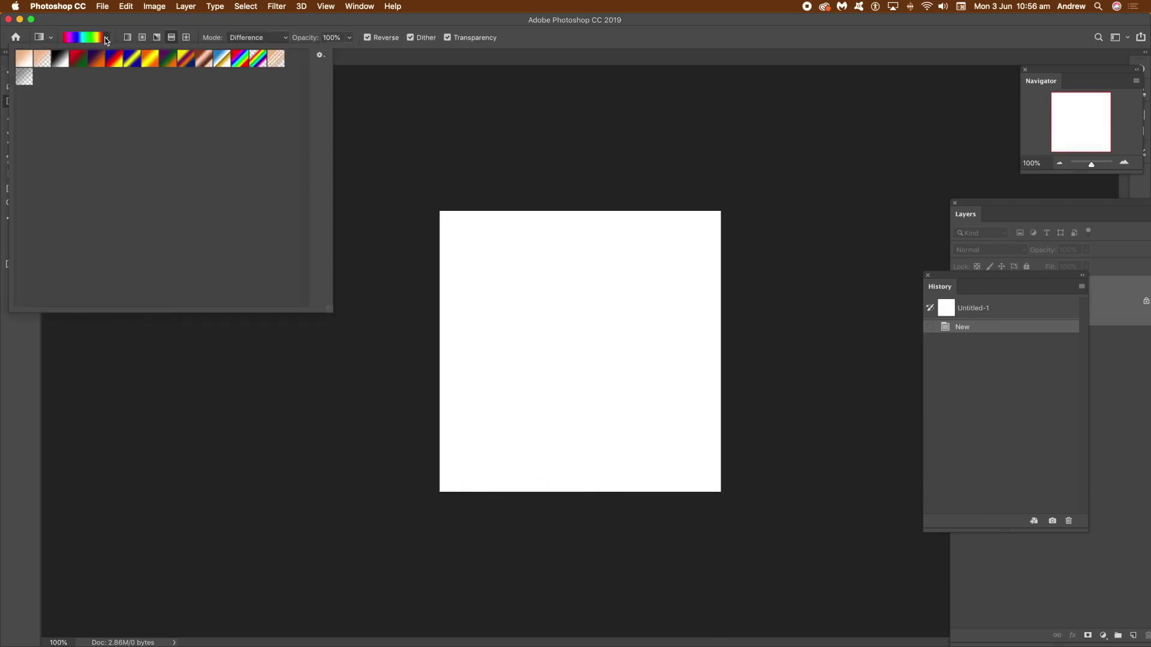
{"action": "left_click", "coordinate": [240, 59]}
{"action": "left_click", "coordinate": [154, 42]}
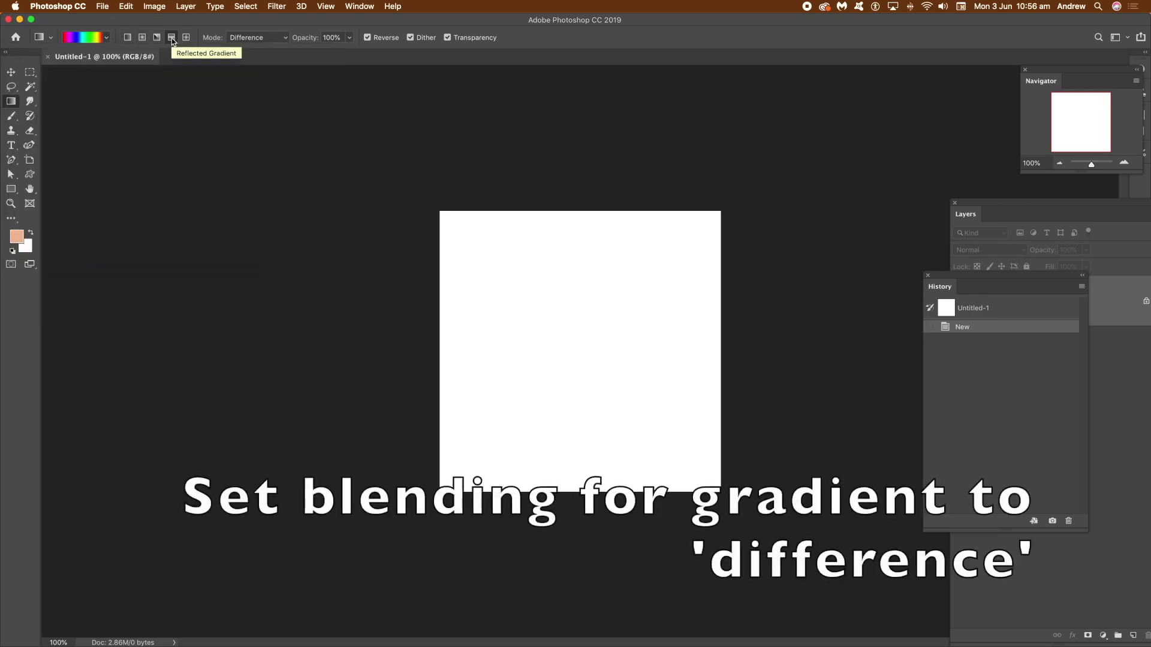
{"action": "left_click", "coordinate": [172, 38]}
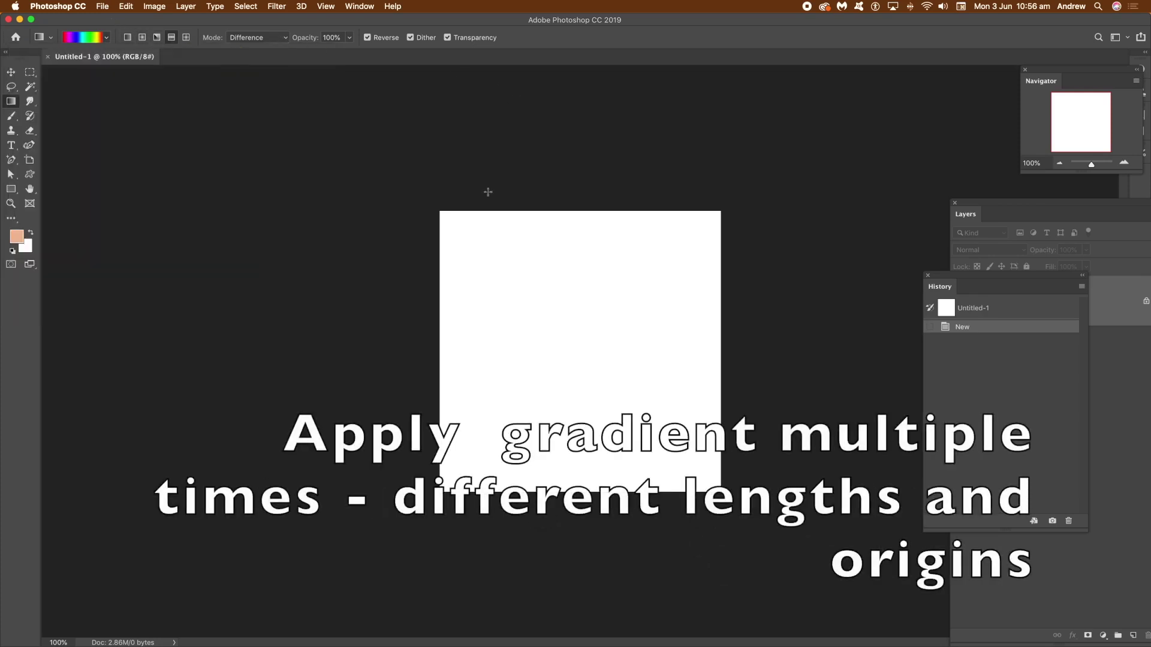
Paint about a dozen overlapping Spectrum gradients in varied directions across the canvas, then zoom in.
{"action": "left_click_drag", "start_coordinate": [411, 158], "coordinate": [794, 419]}
{"action": "left_click_drag", "start_coordinate": [751, 151], "coordinate": [337, 547]}
{"action": "left_click_drag", "start_coordinate": [716, 453], "coordinate": [425, 142]}
{"action": "left_click_drag", "start_coordinate": [625, 267], "coordinate": [421, 542]}
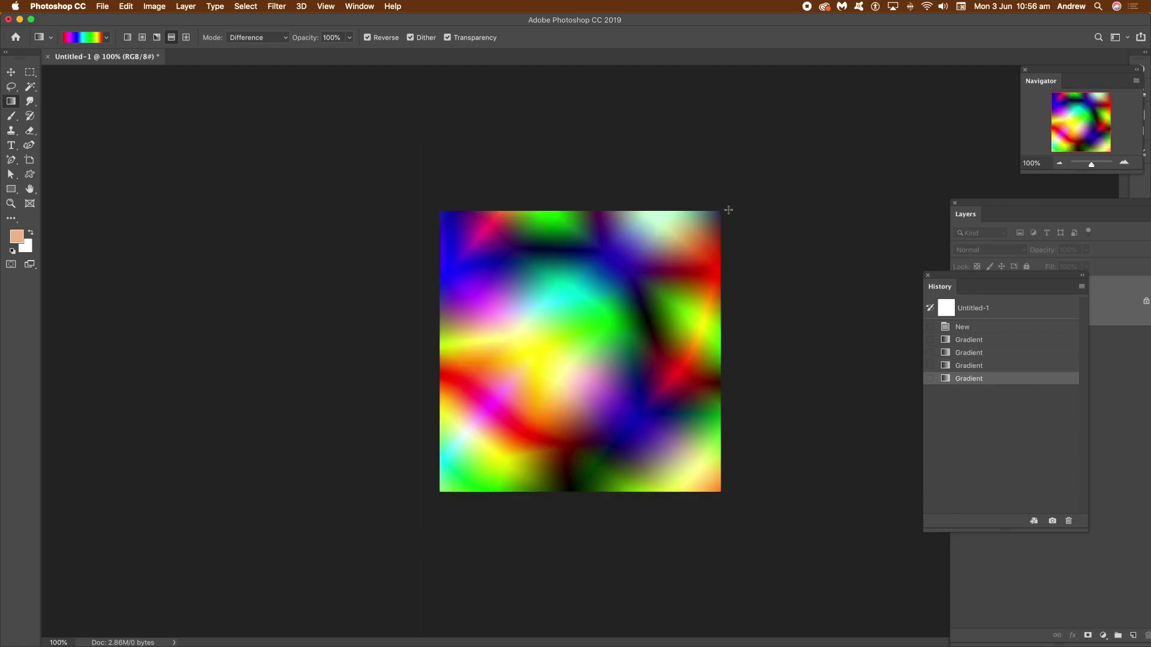
{"action": "left_click_drag", "start_coordinate": [756, 168], "coordinate": [310, 475]}
{"action": "left_click_drag", "start_coordinate": [498, 458], "coordinate": [927, 68]}
{"action": "left_click_drag", "start_coordinate": [511, 278], "coordinate": [746, 396]}
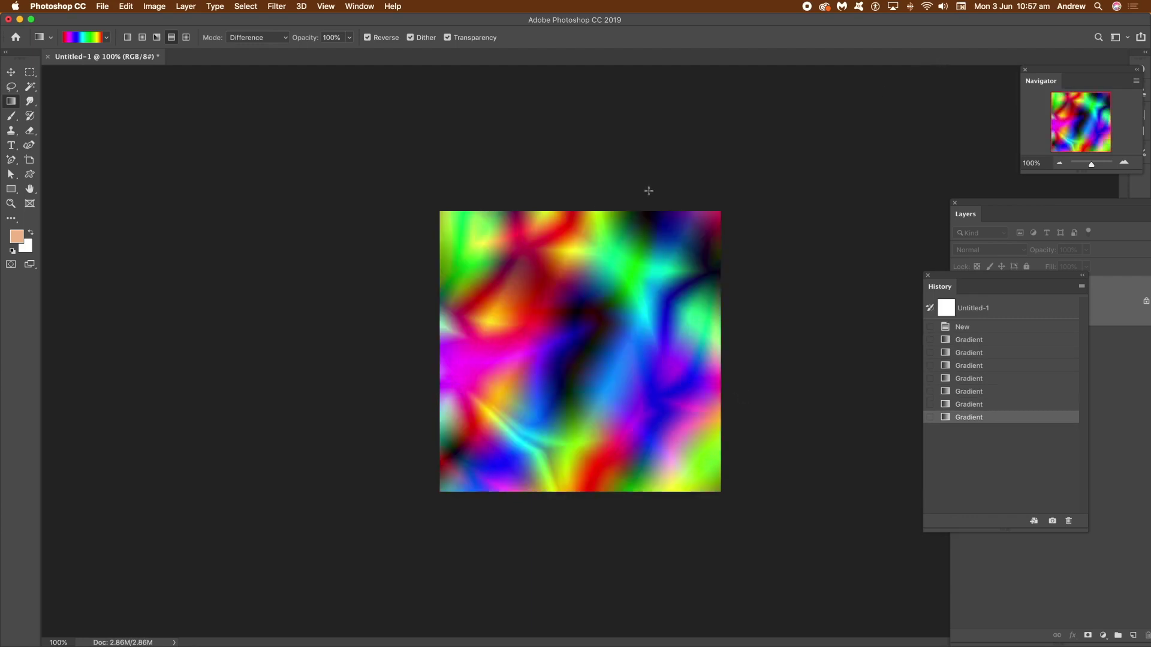
{"action": "left_click_drag", "start_coordinate": [649, 191], "coordinate": [686, 545]}
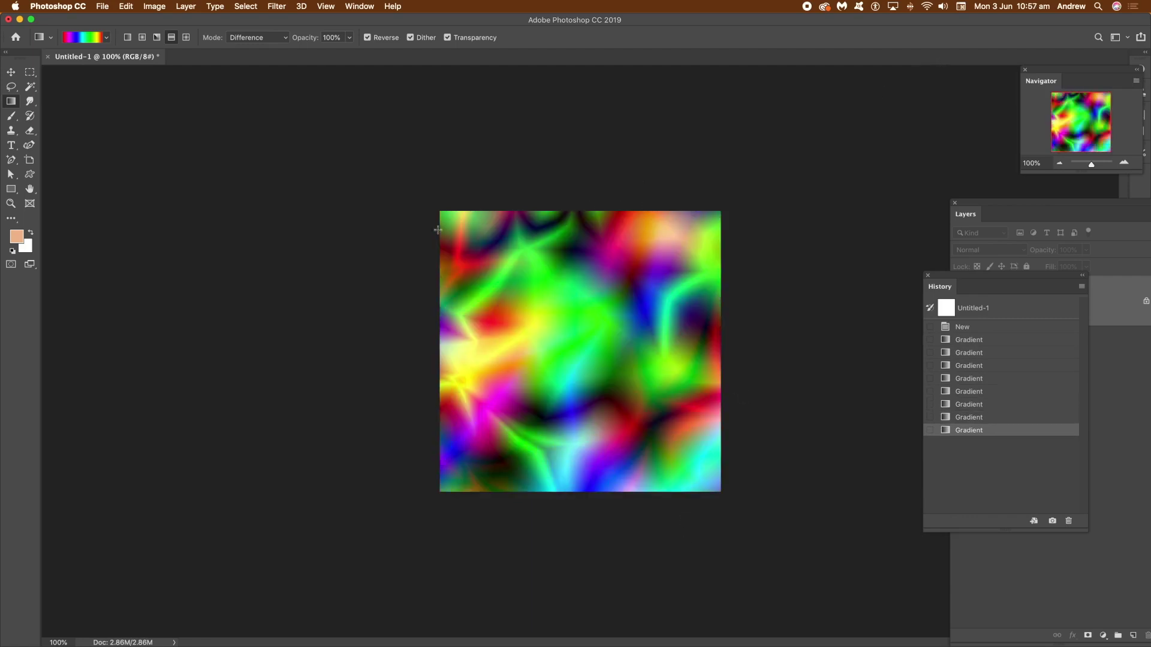
{"action": "left_click_drag", "start_coordinate": [425, 214], "coordinate": [804, 478]}
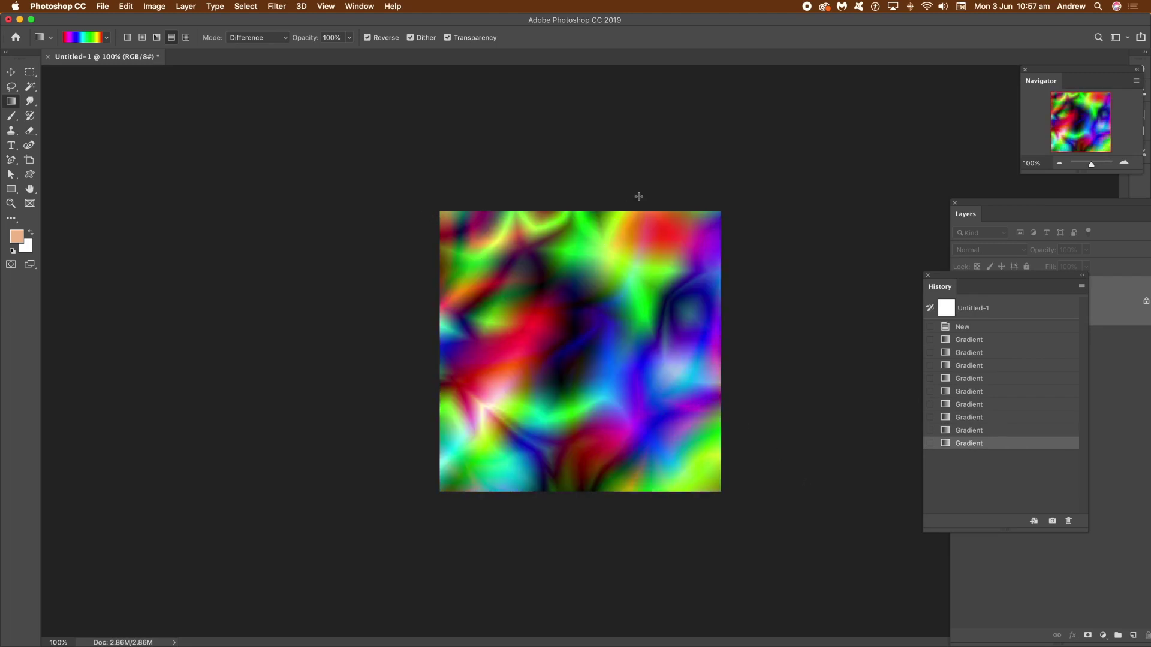
{"action": "left_click_drag", "start_coordinate": [700, 142], "coordinate": [308, 537]}
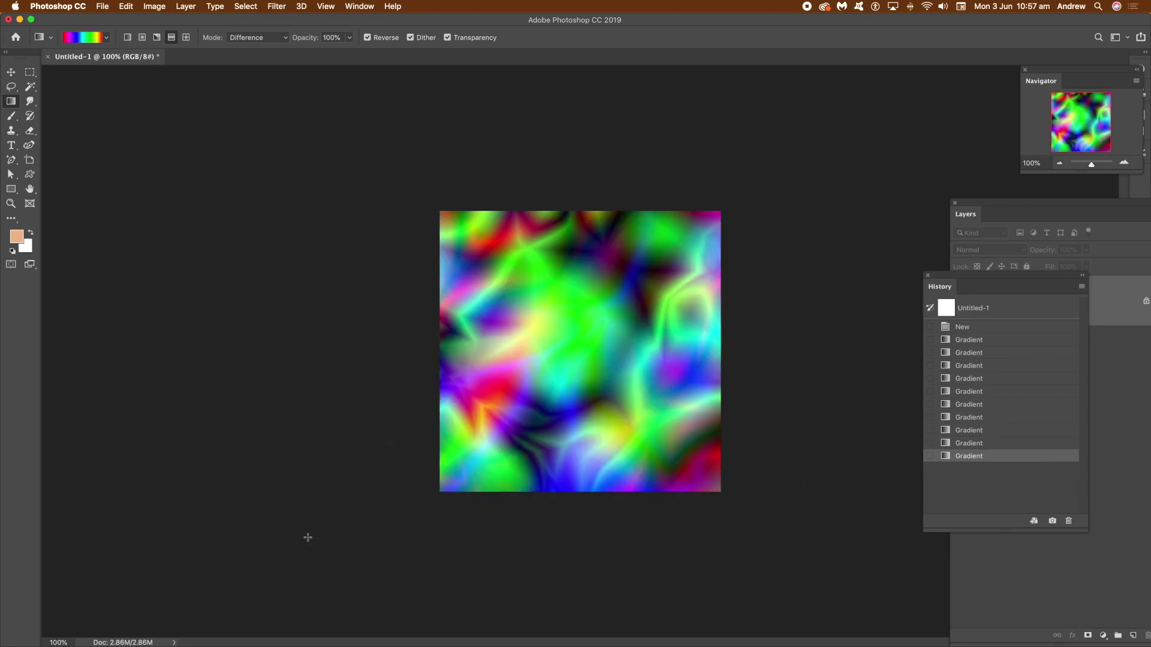
{"action": "left_click_drag", "start_coordinate": [428, 487], "coordinate": [745, 148]}
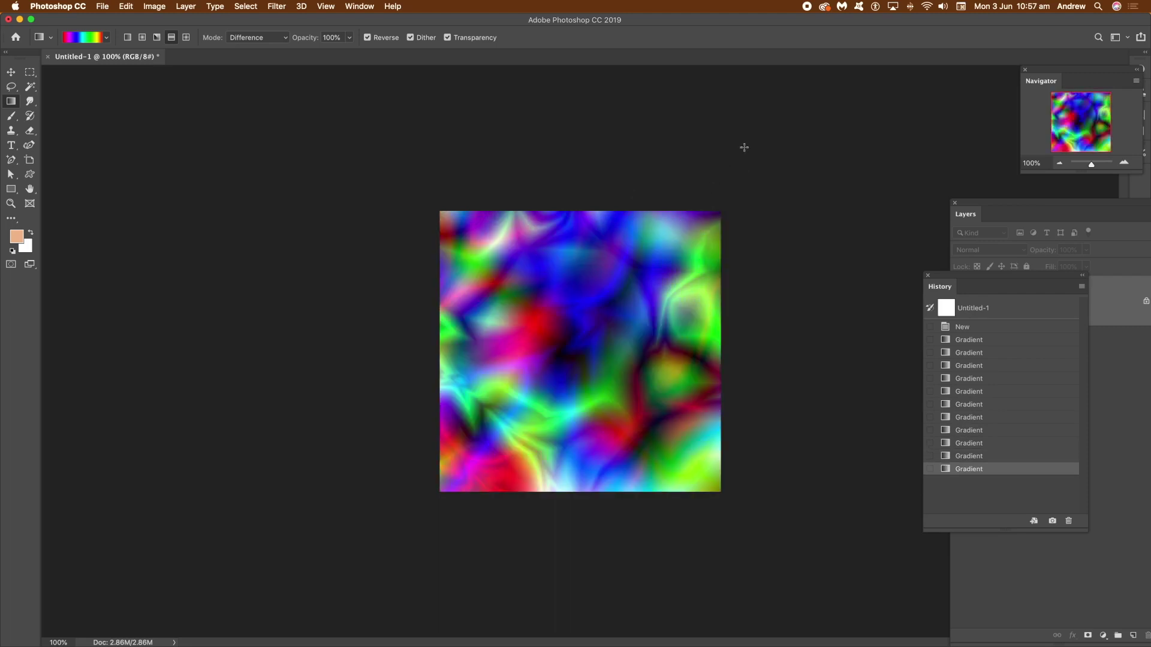
{"action": "left_click_drag", "start_coordinate": [333, 137], "coordinate": [881, 417]}
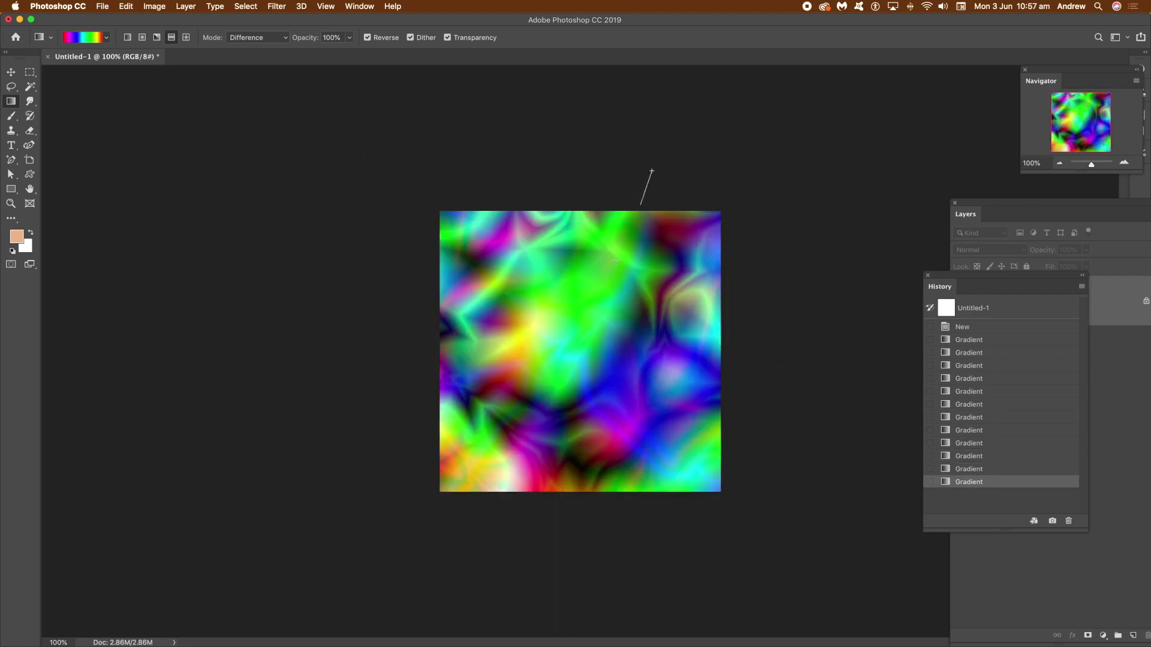
{"action": "left_click_drag", "start_coordinate": [615, 261], "coordinate": [538, 411]}
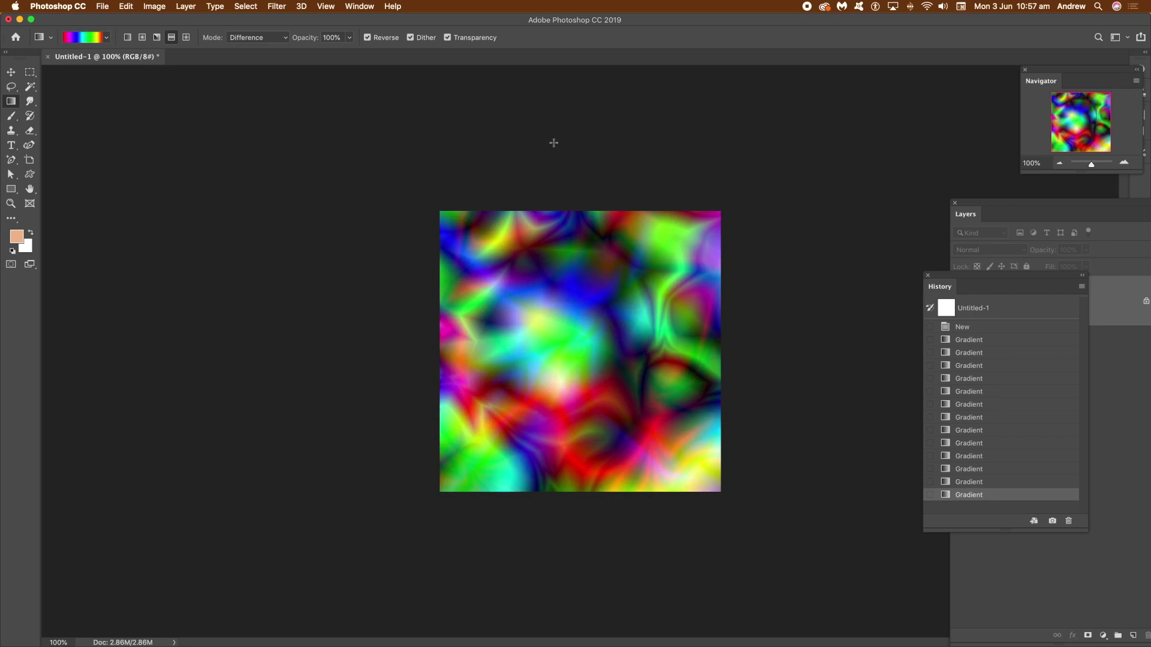
{"action": "left_click_drag", "start_coordinate": [1093, 162], "coordinate": [1093, 163]}
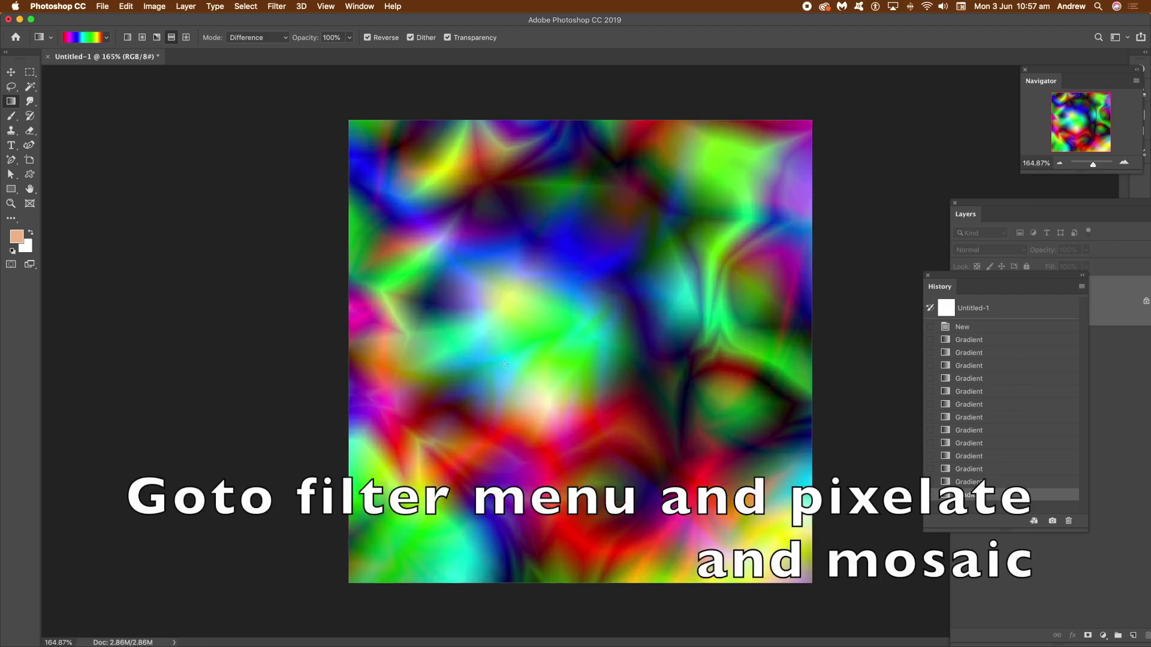
Apply the Pixelate > Mosaic filter with a cell size of 100 square.
{"action": "left_click", "coordinate": [276, 7]}
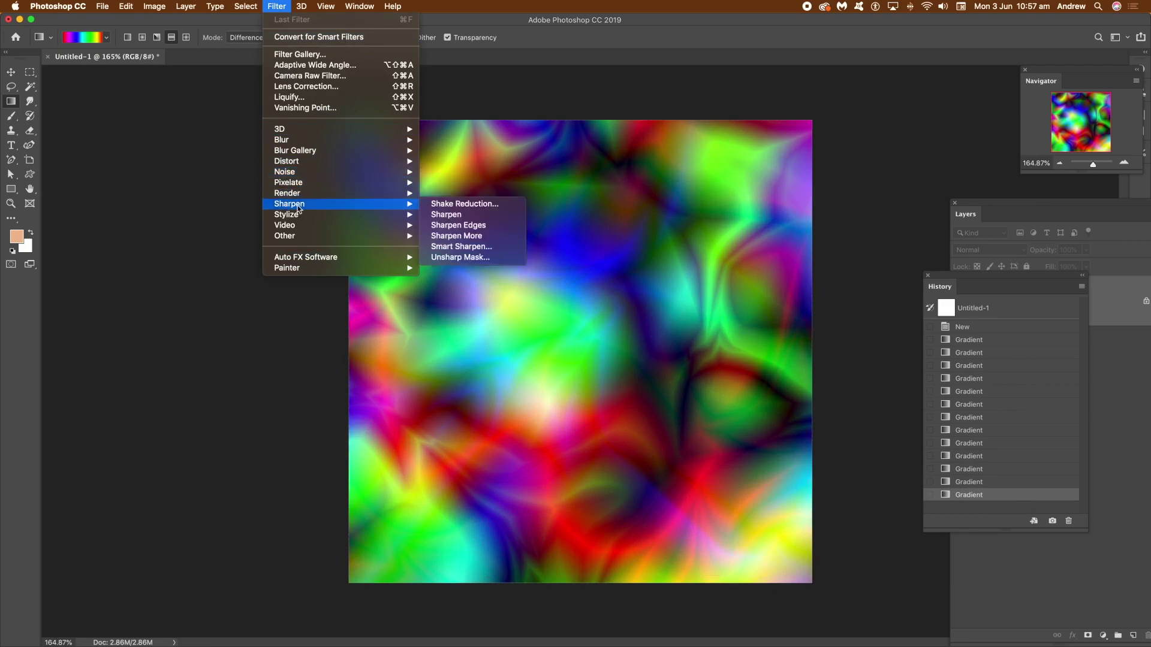
{"action": "mouse_move", "coordinate": [301, 195]}
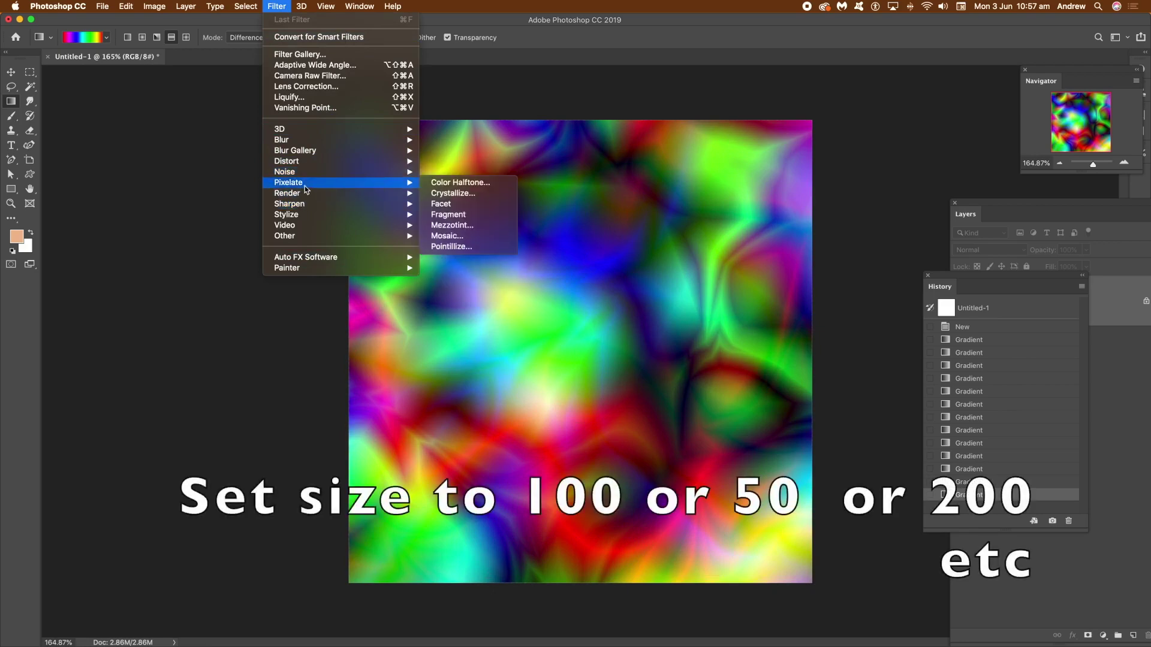
{"action": "left_click", "coordinate": [453, 238]}
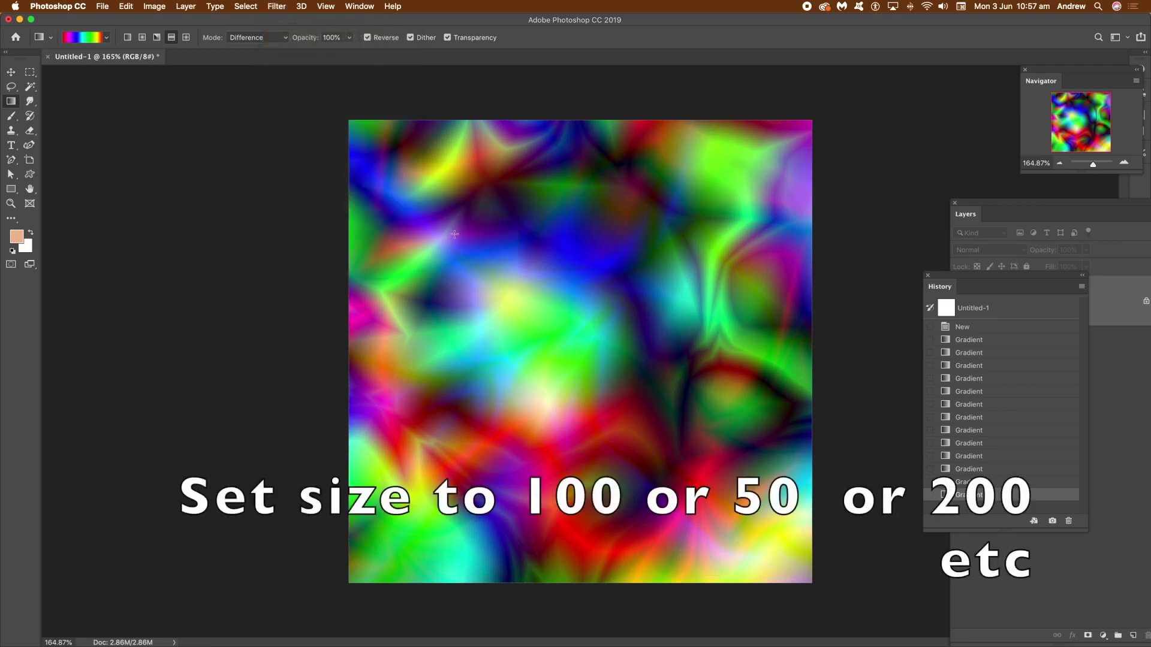
{"action": "type", "text": "100"}
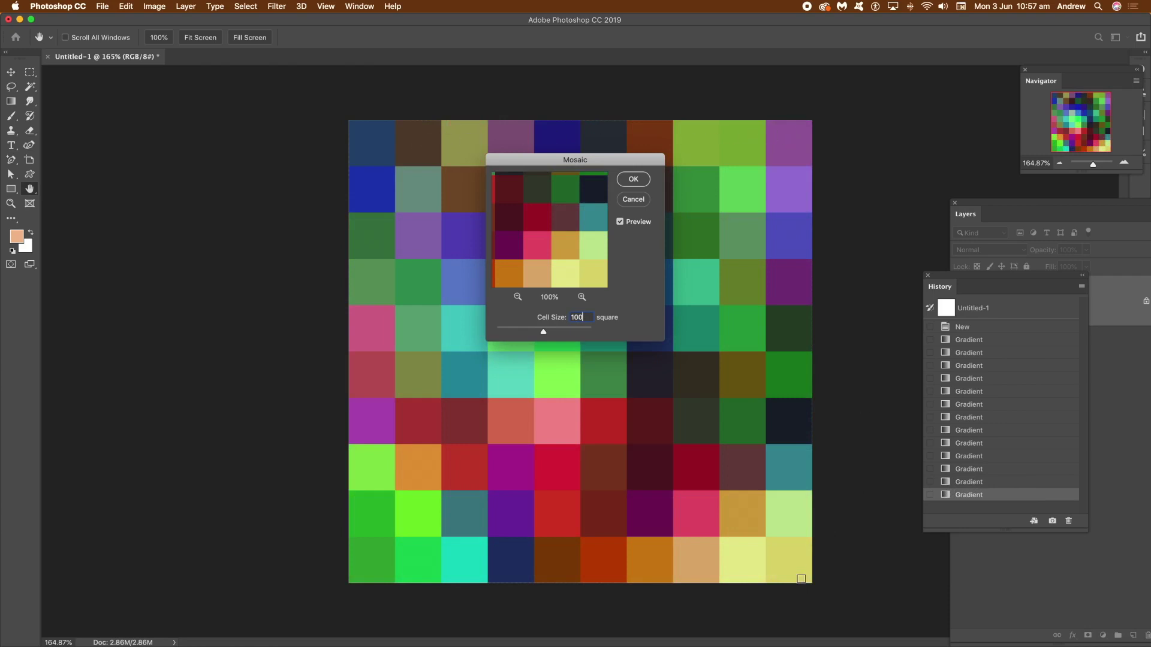
{"action": "left_click", "coordinate": [642, 184]}
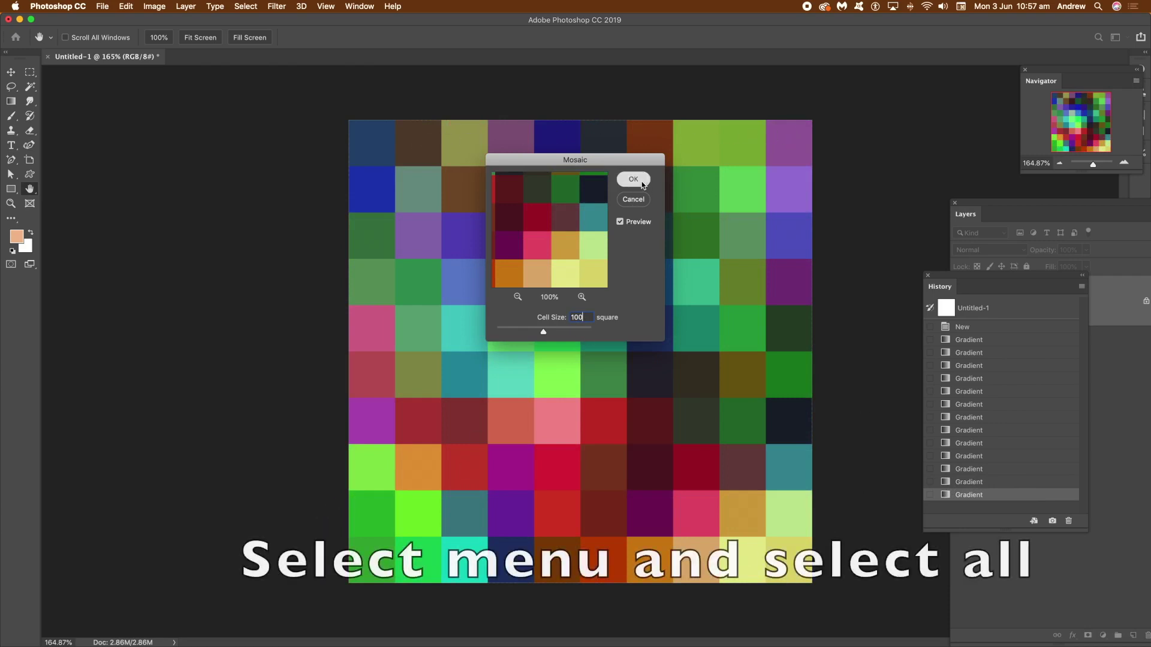
Select the whole mosaic canvas, copy it, and deselect.
{"action": "left_click", "coordinate": [251, 8]}
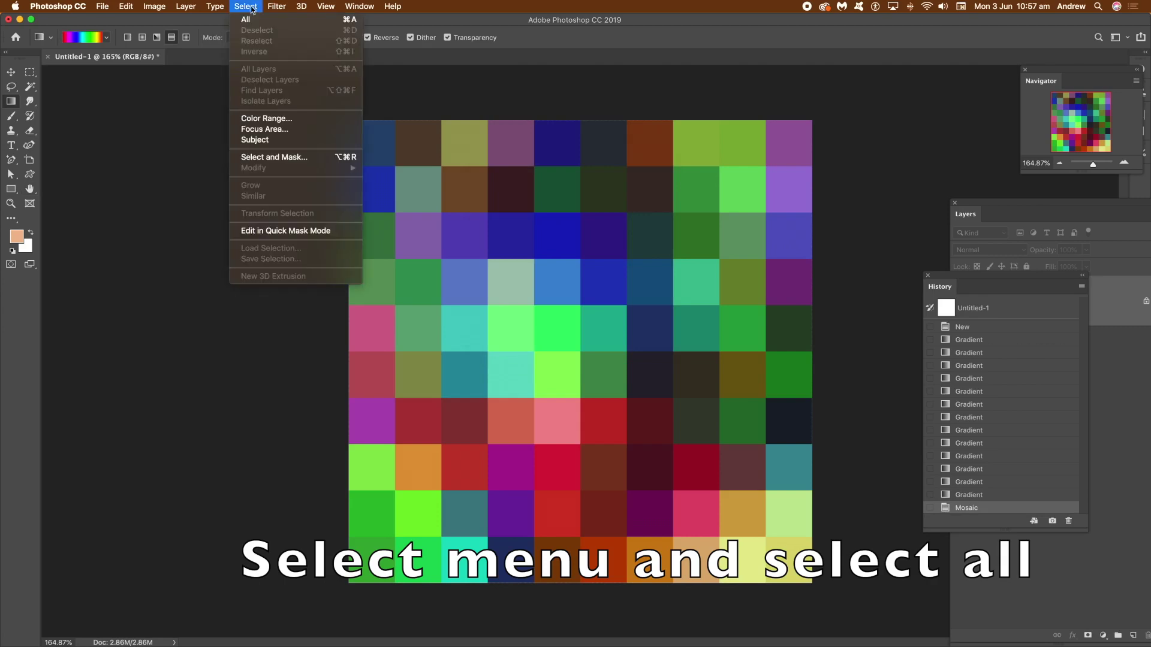
{"action": "left_click", "coordinate": [251, 22]}
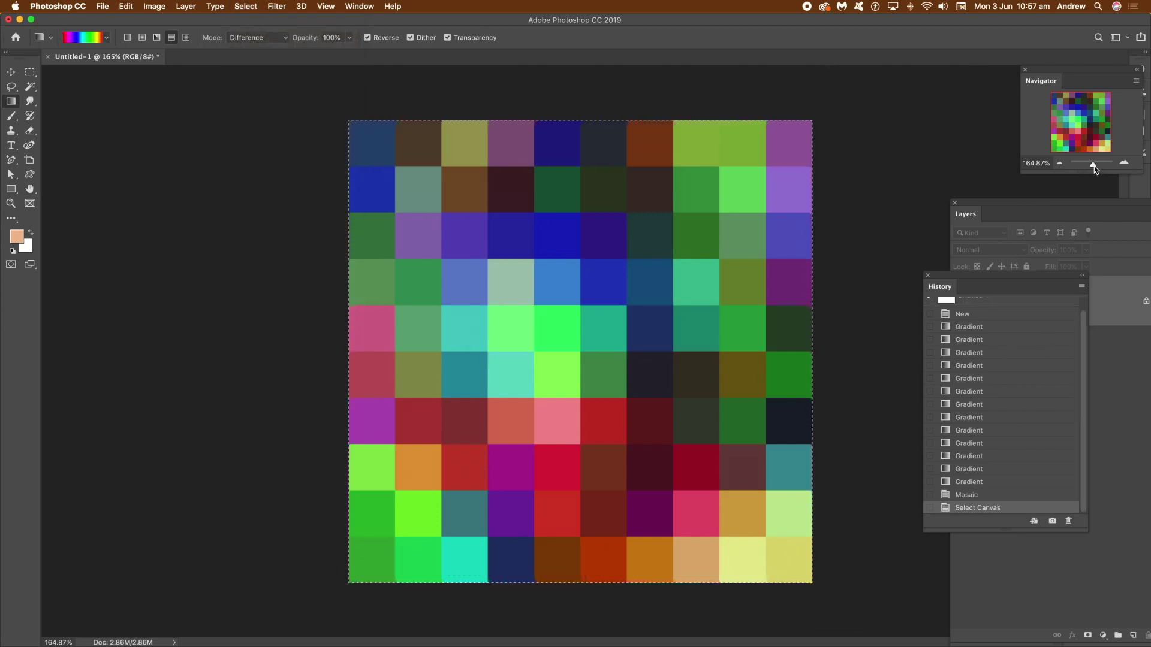
{"action": "left_click_drag", "start_coordinate": [1093, 164], "coordinate": [1090, 165]}
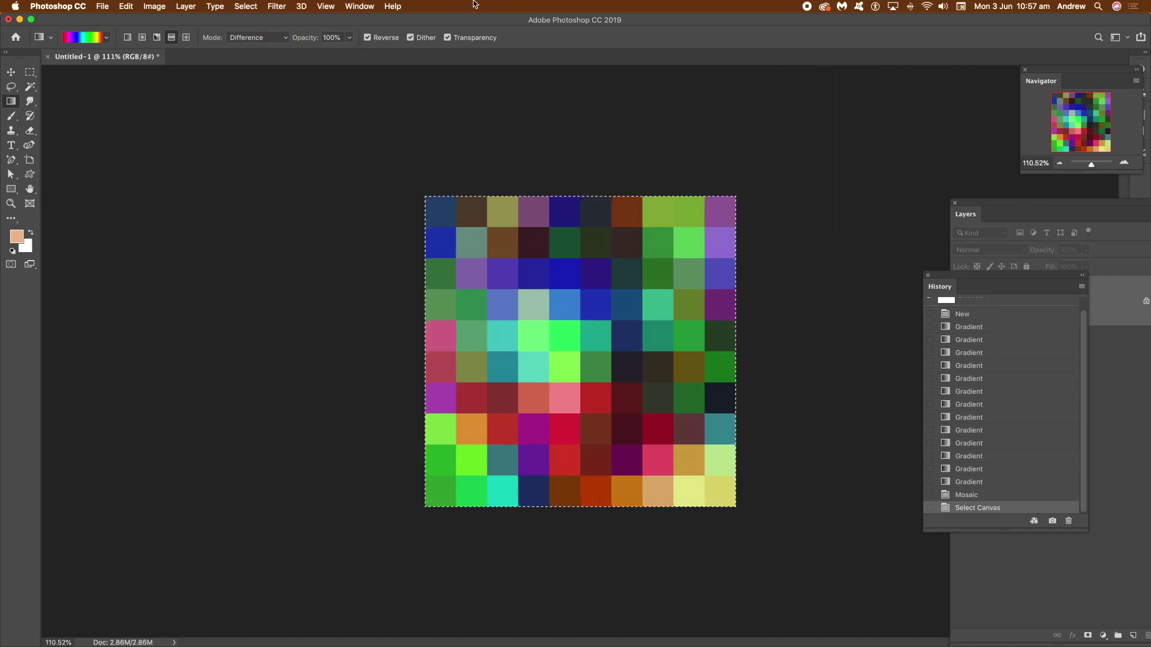
{"action": "left_click", "coordinate": [126, 6]}
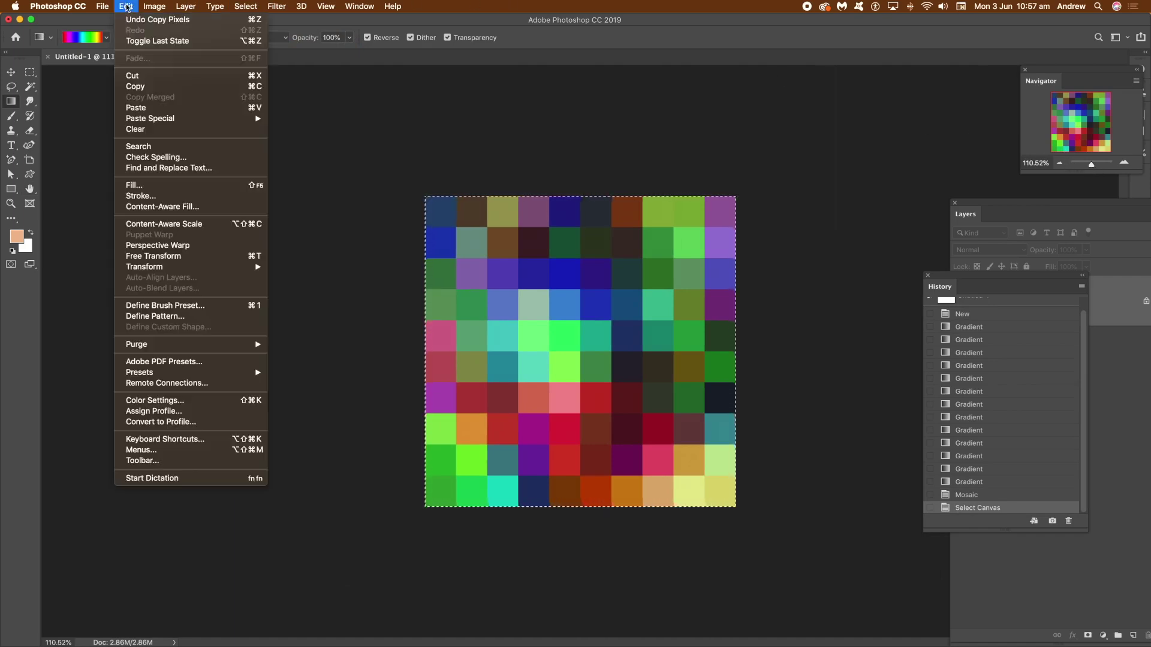
{"action": "left_click", "coordinate": [140, 86]}
{"action": "left_click", "coordinate": [252, 6]}
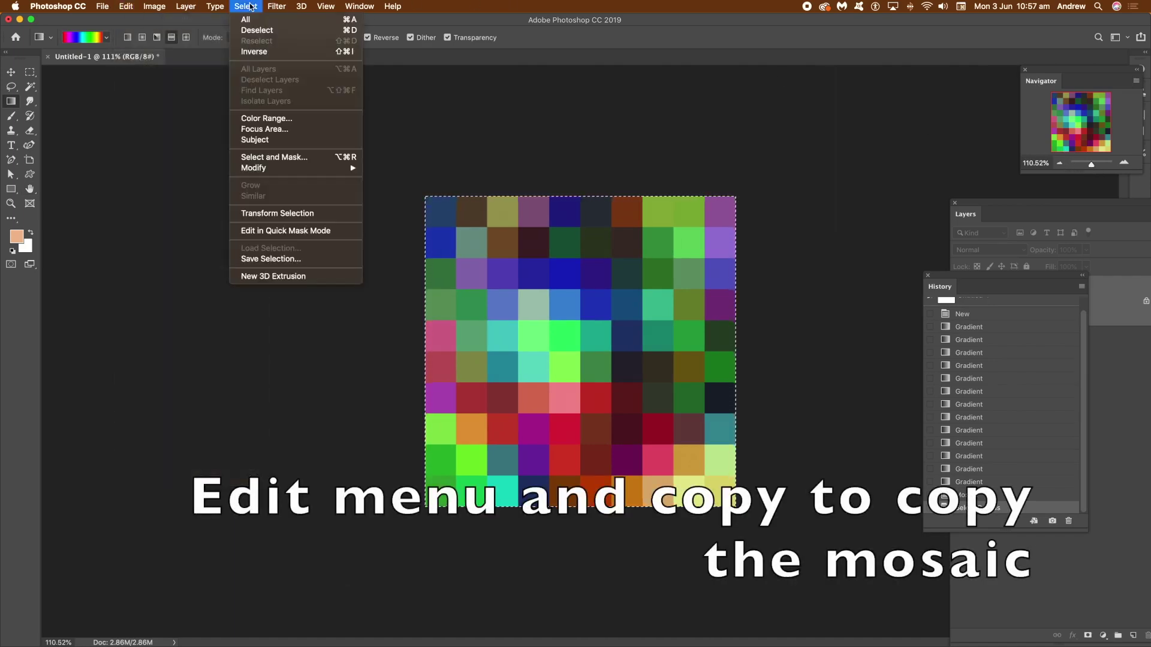
{"action": "left_click", "coordinate": [255, 31]}
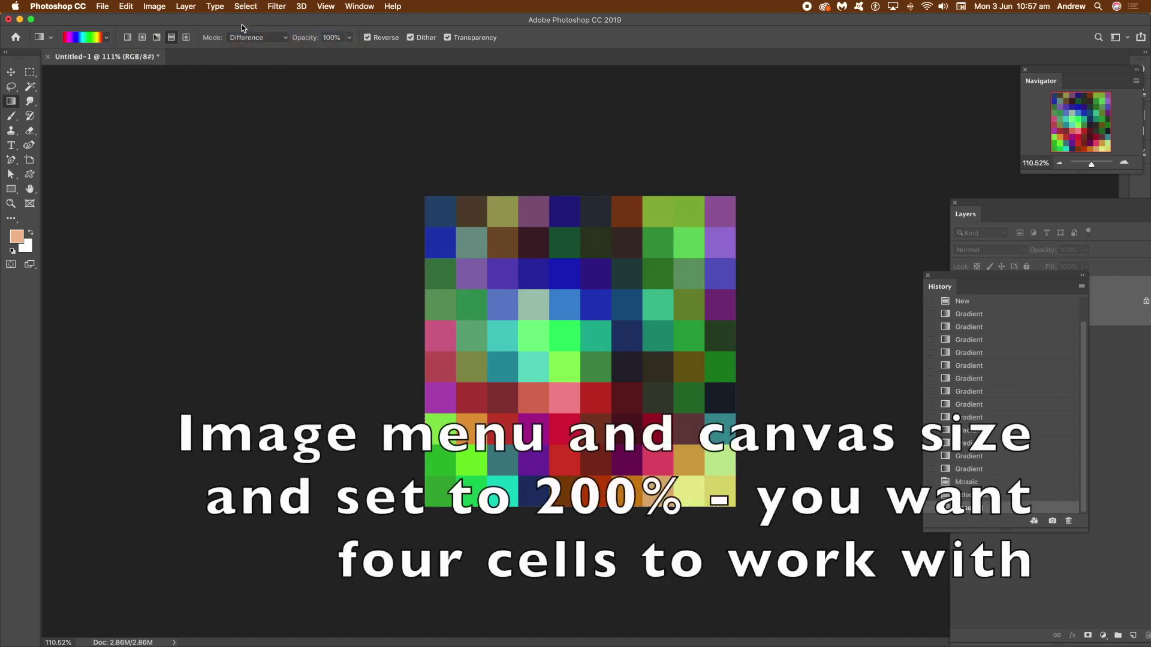
Set the canvas size to 200 percent for both width and height.
{"action": "left_click", "coordinate": [156, 8]}
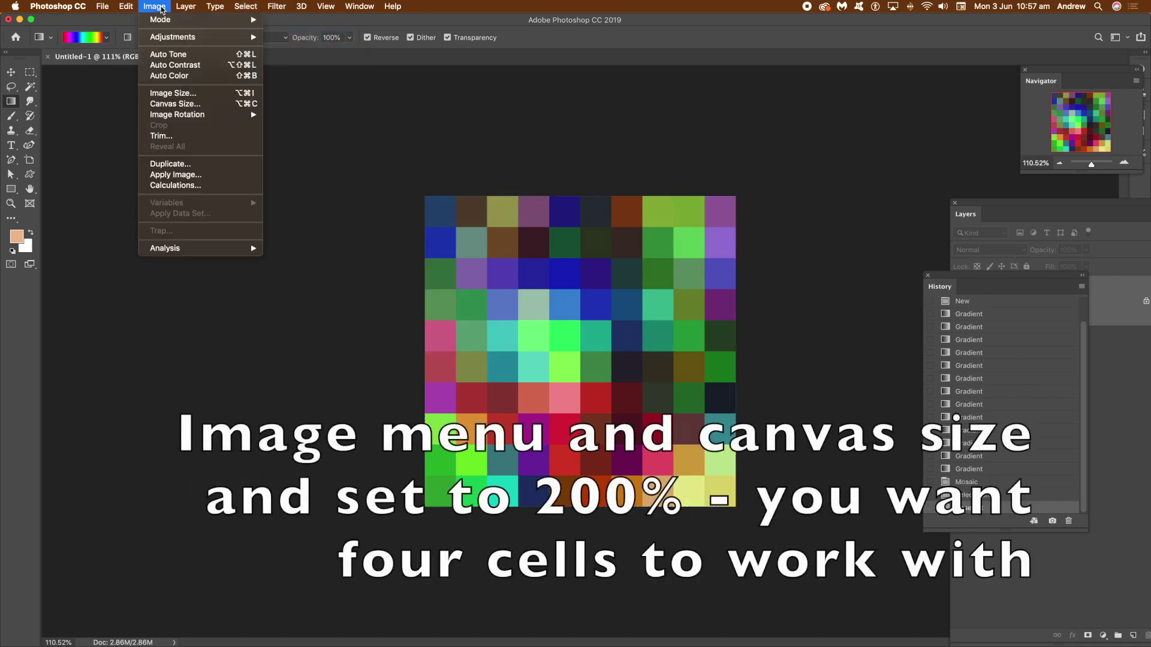
{"action": "left_click", "coordinate": [174, 103]}
{"action": "left_click", "coordinate": [615, 290]}
{"action": "left_click", "coordinate": [603, 259]}
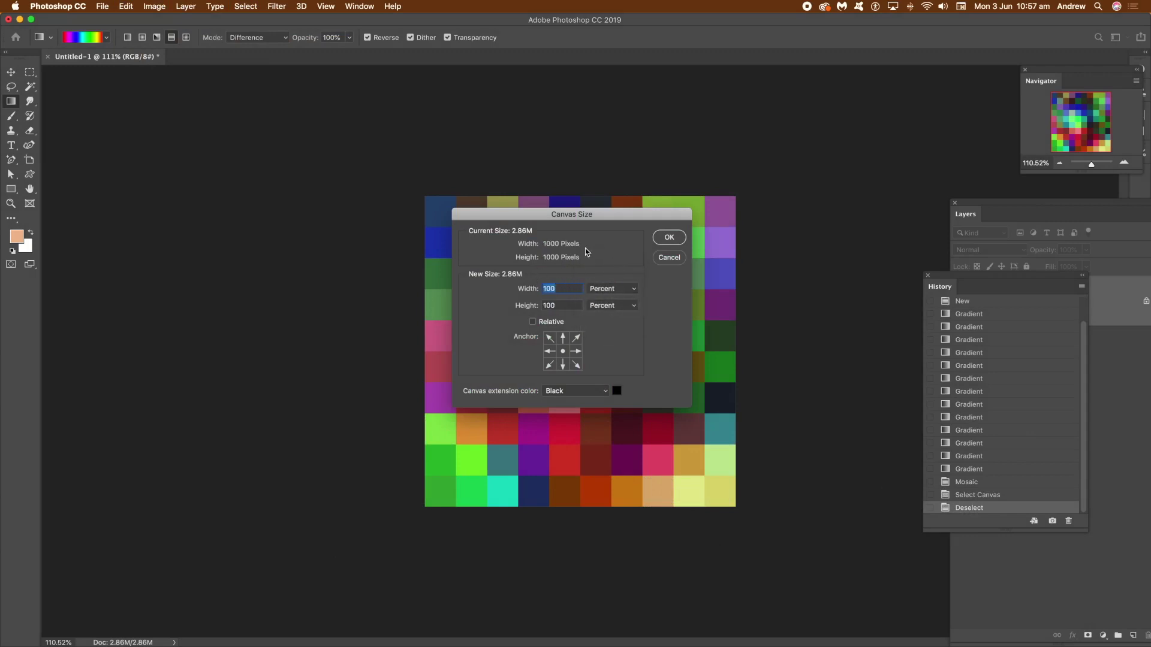
{"action": "type", "text": "200200"}
Confirm the 200% canvas, fill it with white, fit it in view, and paste the mosaic tile.
{"action": "left_click", "coordinate": [668, 238]}
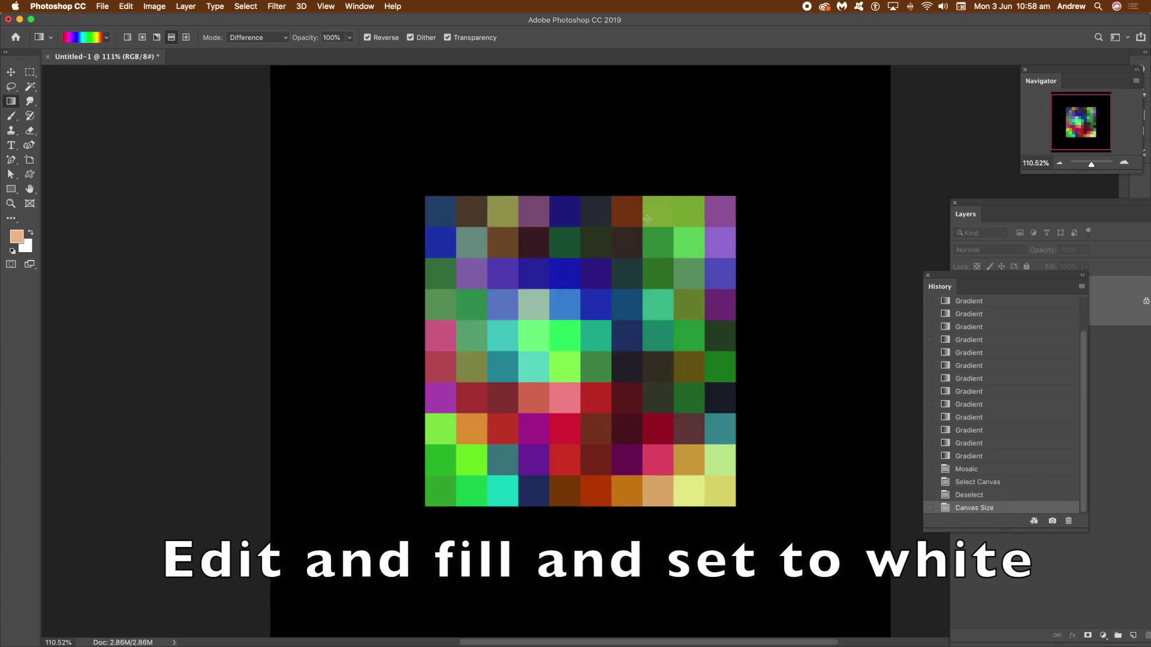
{"action": "left_click", "coordinate": [126, 6]}
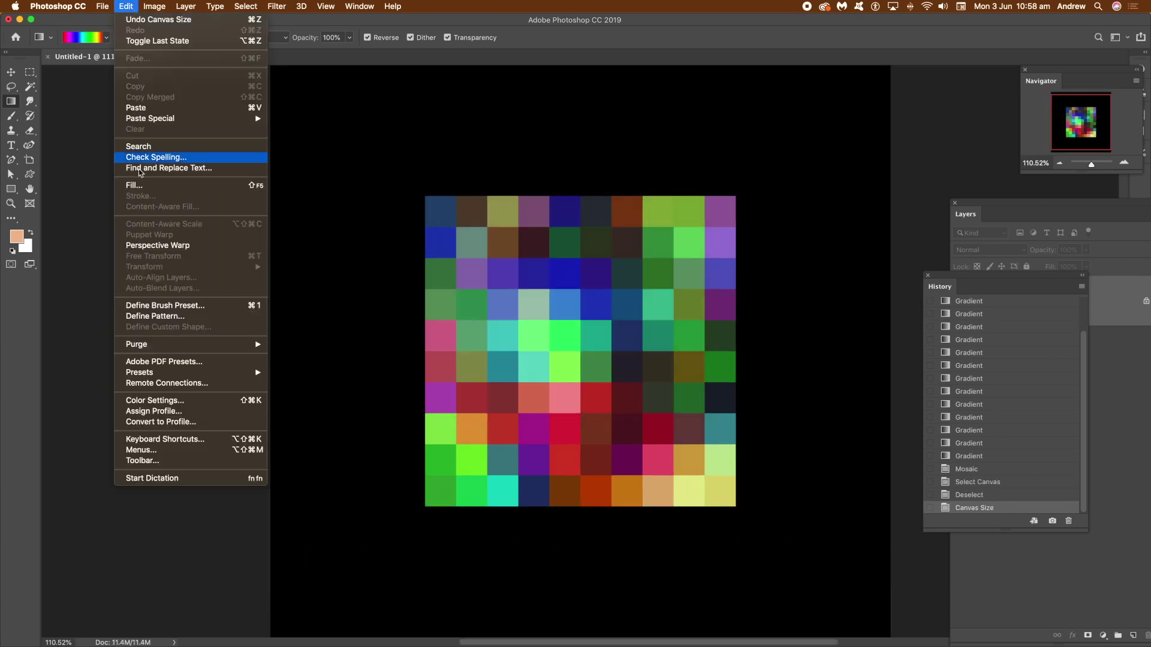
{"action": "left_click", "coordinate": [143, 186]}
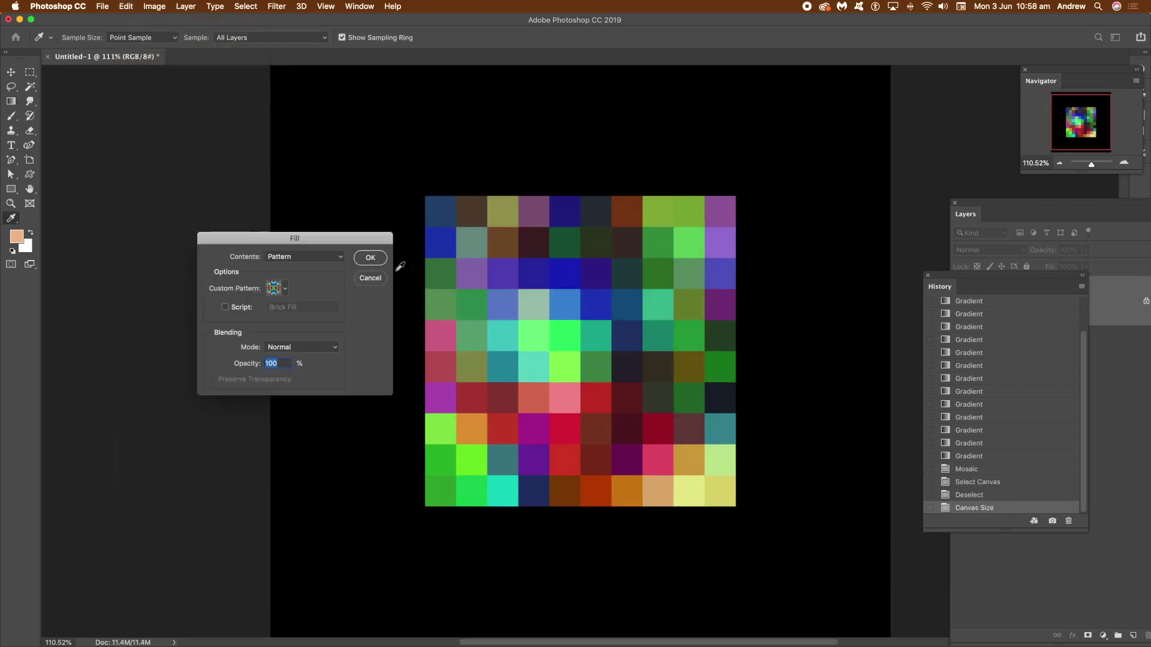
{"action": "left_click", "coordinate": [291, 256]}
{"action": "left_click", "coordinate": [285, 304]}
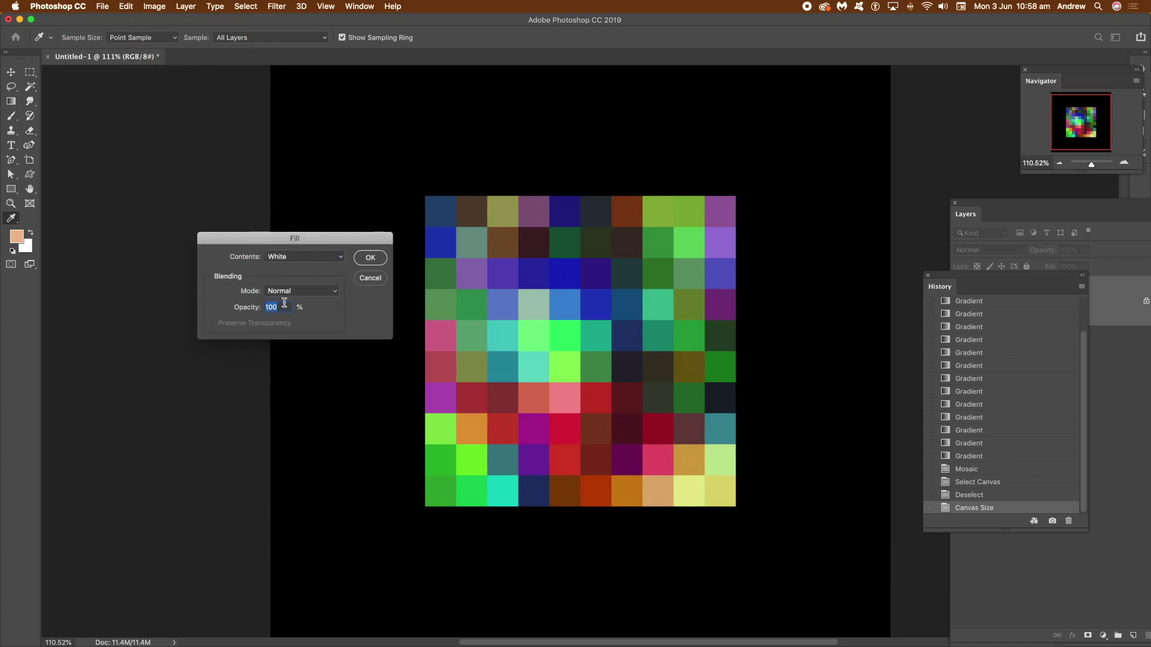
{"action": "left_click", "coordinate": [391, 259]}
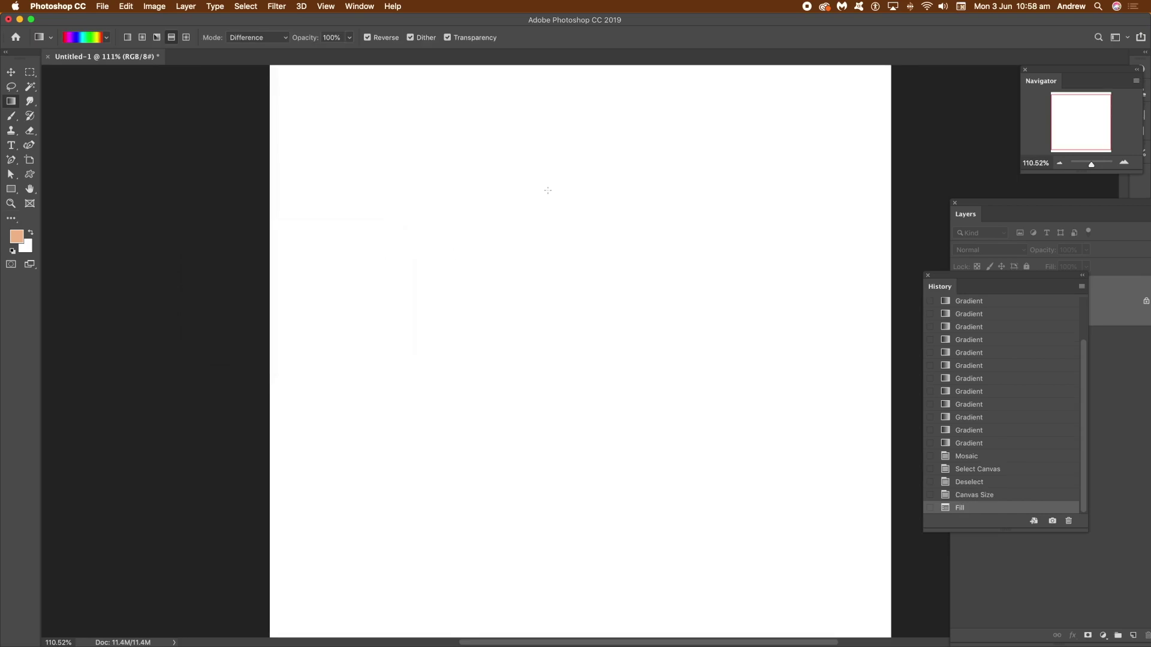
{"action": "left_click_drag", "start_coordinate": [1090, 167], "coordinate": [1090, 164]}
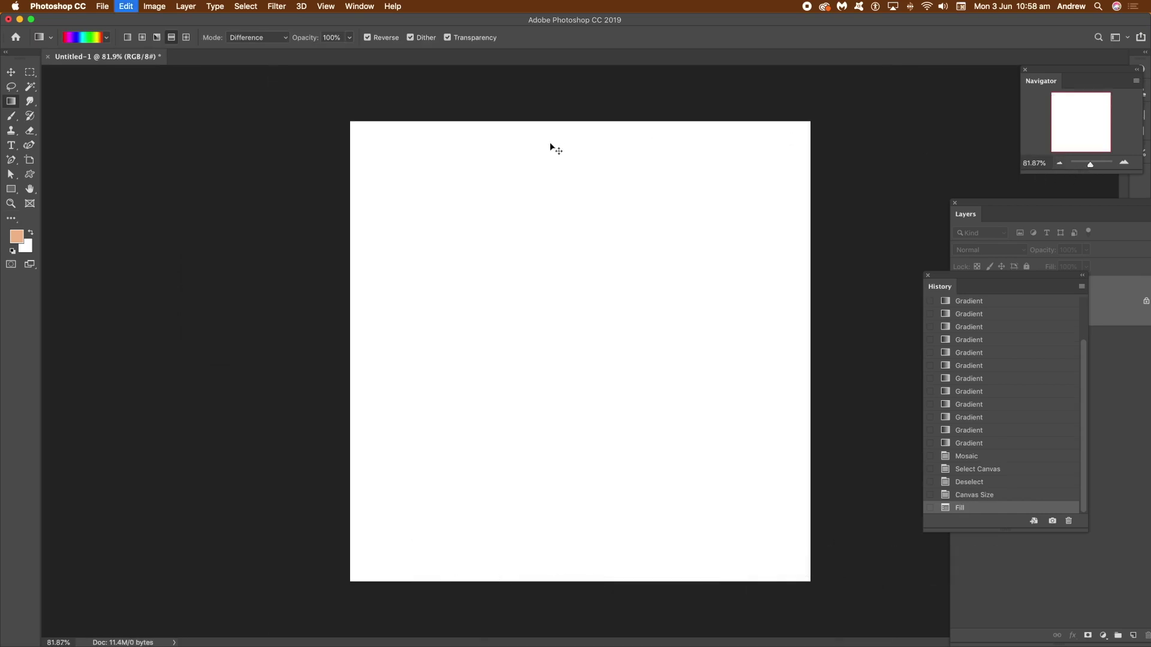
{"action": "key", "text": "super+v"}
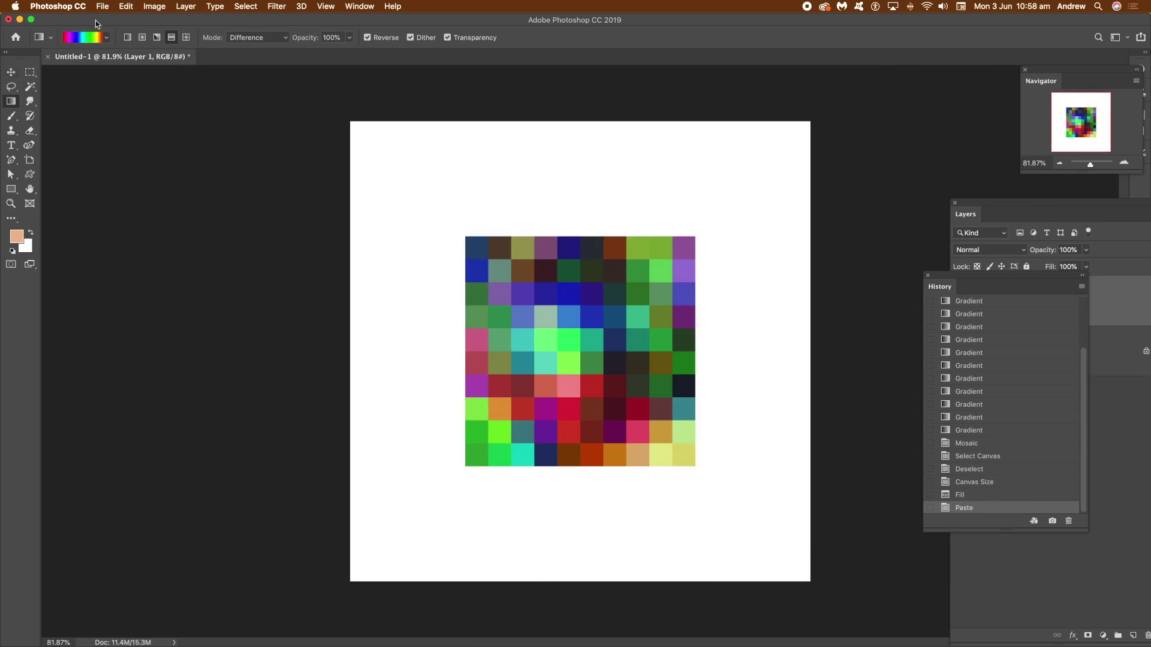
Snap the pasted mosaic into the top-left corner and drag a copy into another quadrant.
{"action": "left_click", "coordinate": [127, 7]}
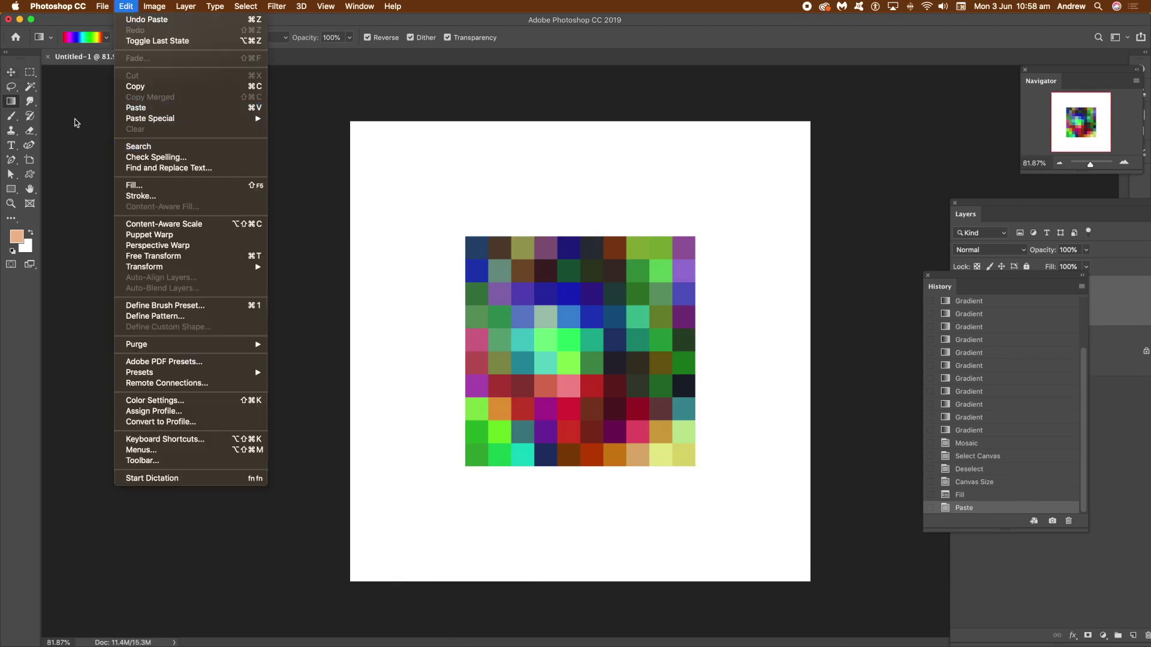
{"action": "left_click", "coordinate": [548, 211]}
{"action": "left_click", "coordinate": [11, 72]}
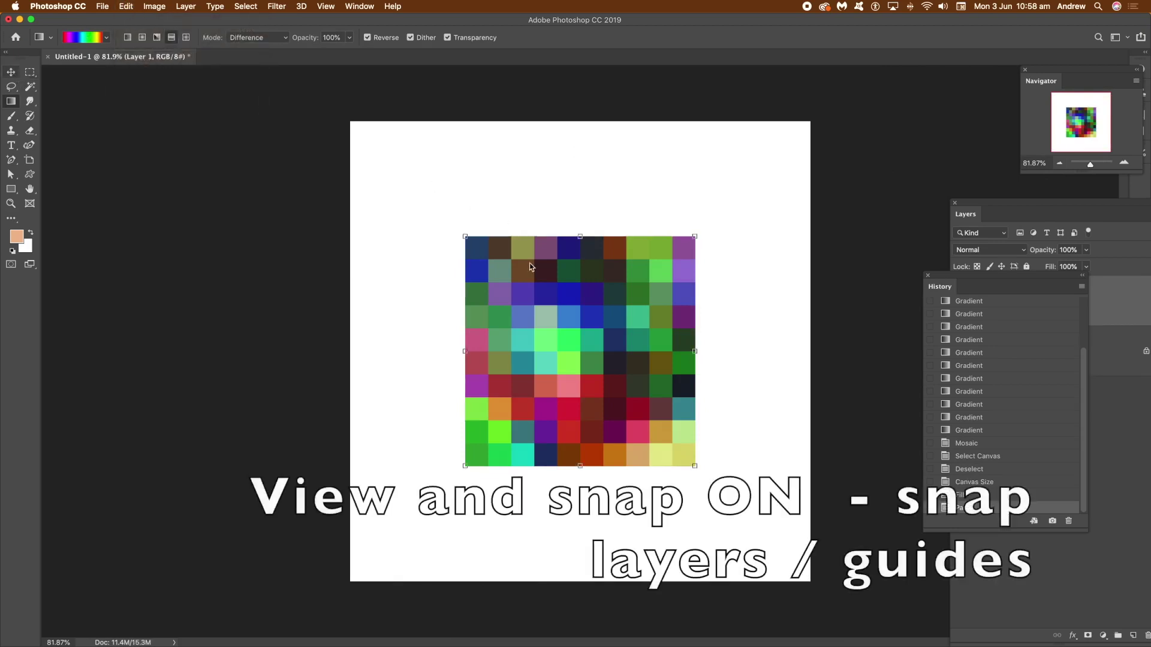
{"action": "left_click_drag", "start_coordinate": [519, 252], "coordinate": [418, 152]}
{"action": "left_click", "coordinate": [325, 6]}
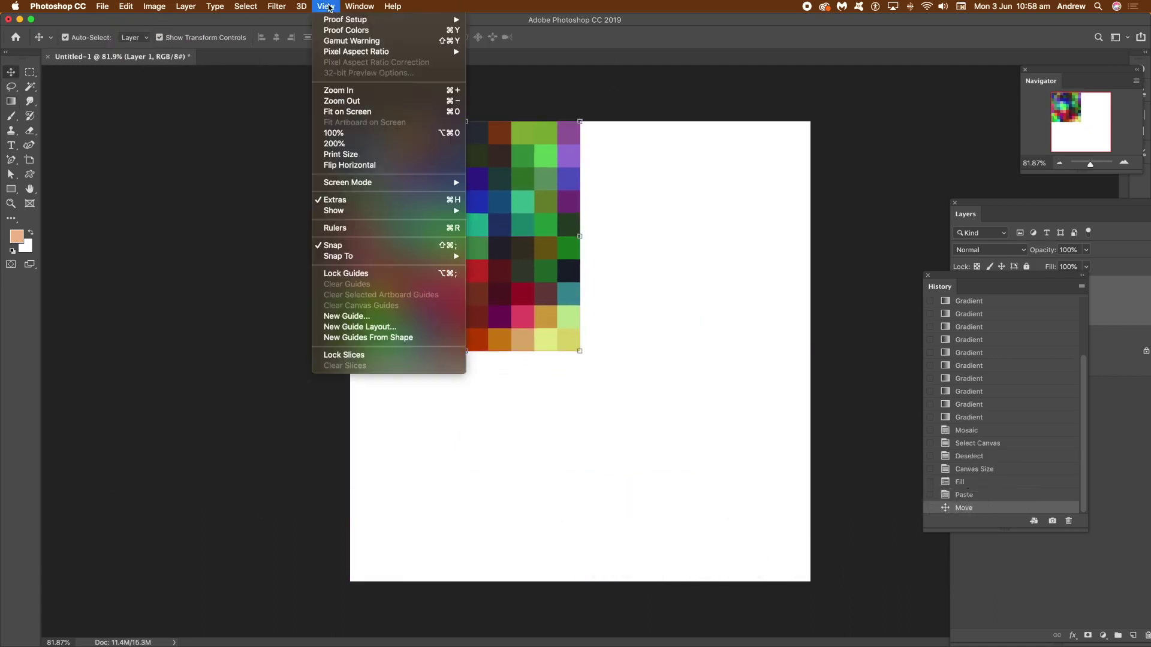
{"action": "mouse_move", "coordinate": [351, 257]}
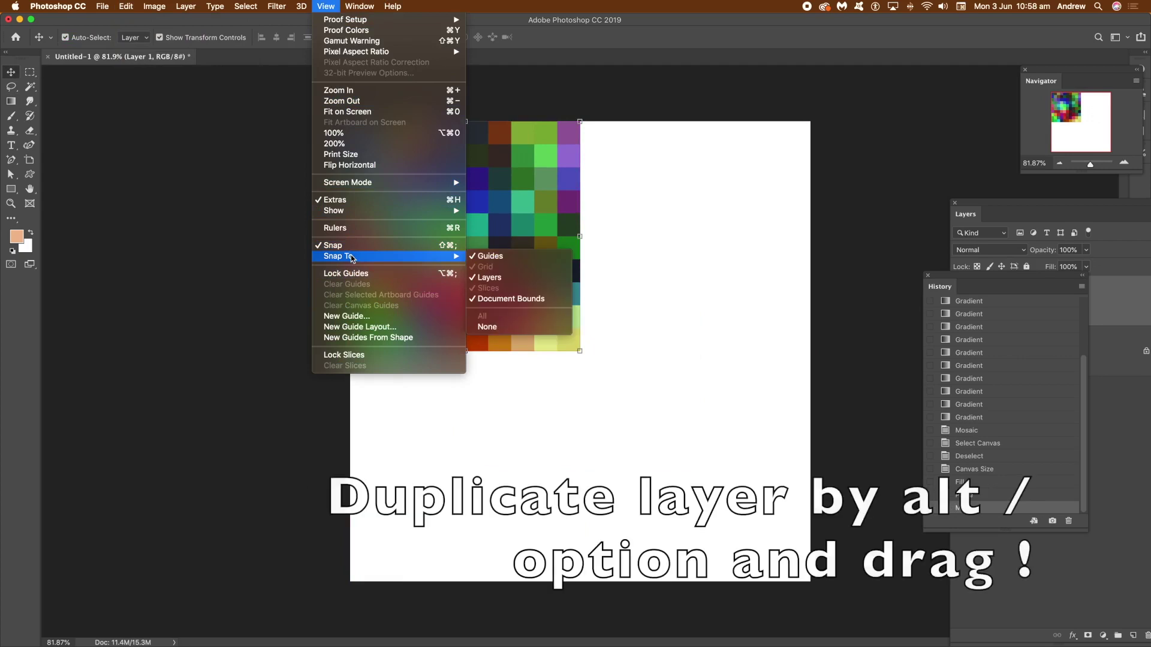
{"action": "left_click", "coordinate": [689, 48]}
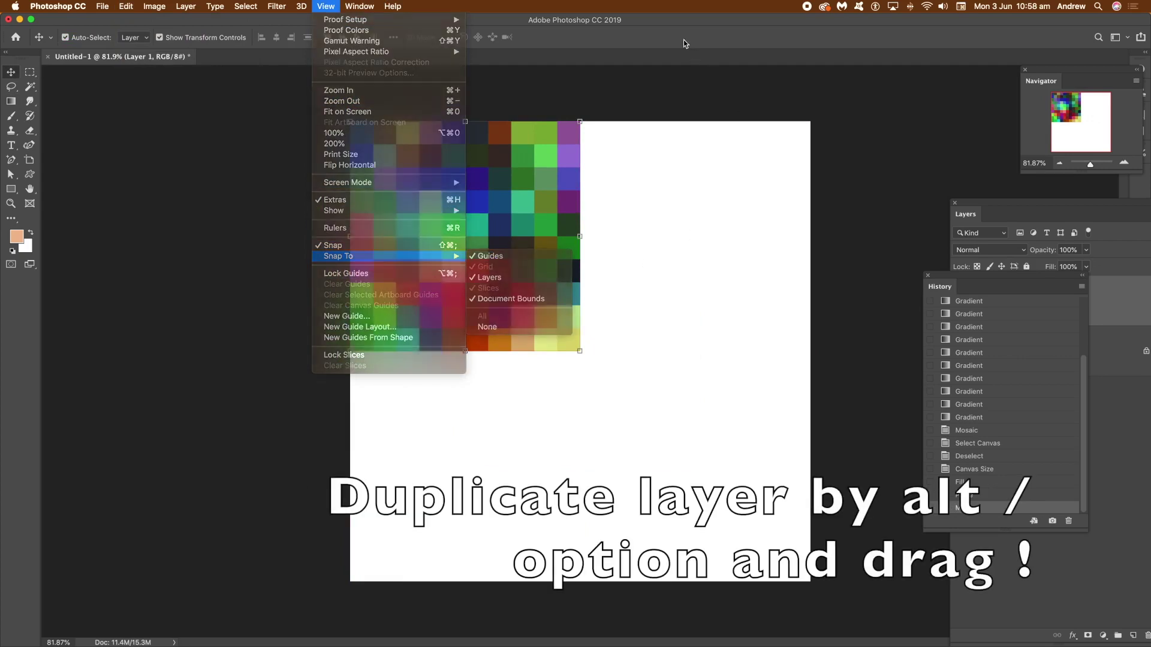
{"action": "left_click_drag", "start_coordinate": [441, 209], "coordinate": [684, 411]}
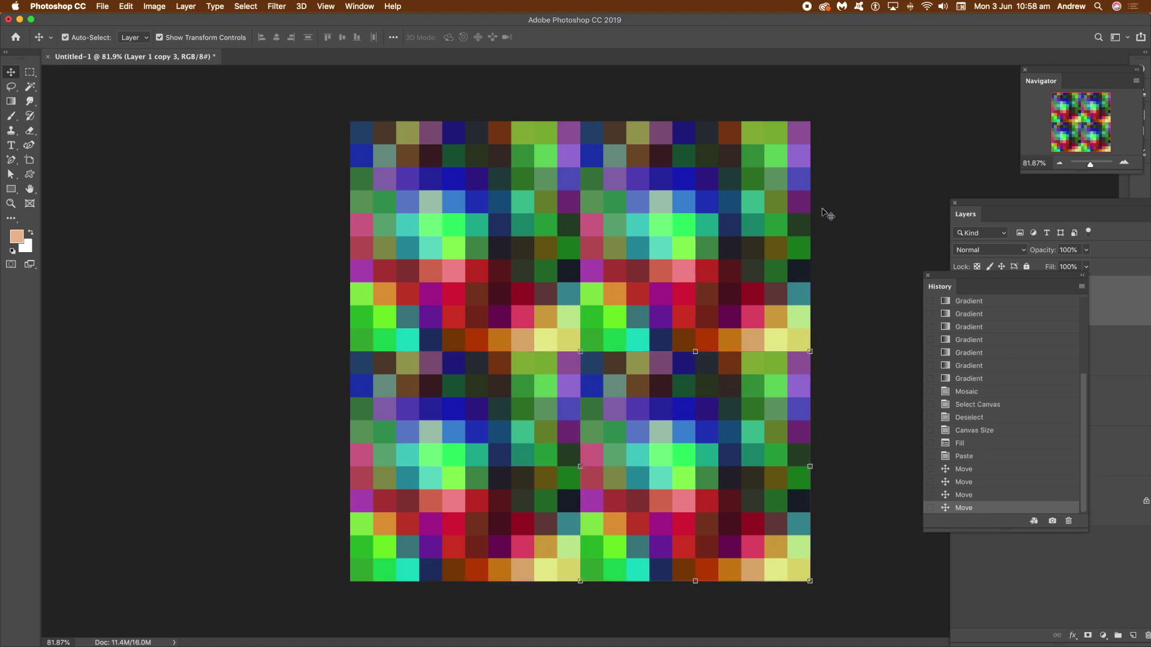
Place the fourth copy bottom-right and flip both right-hand tiles horizontally.
{"action": "left_click", "coordinate": [848, 223]}
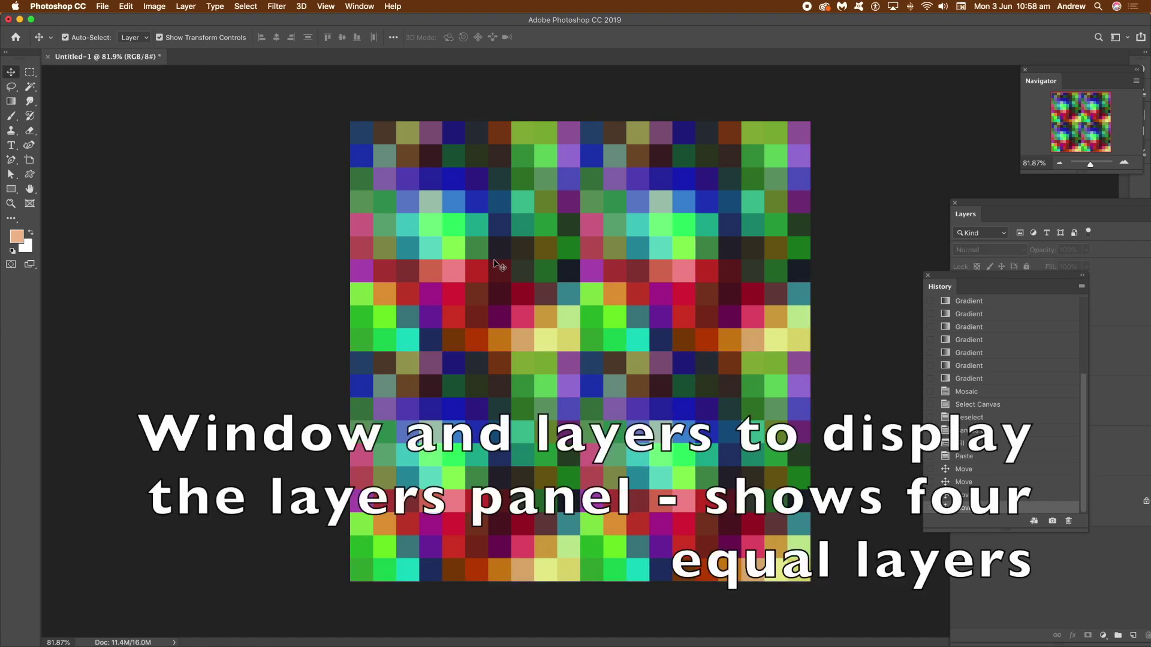
{"action": "left_click", "coordinate": [645, 257]}
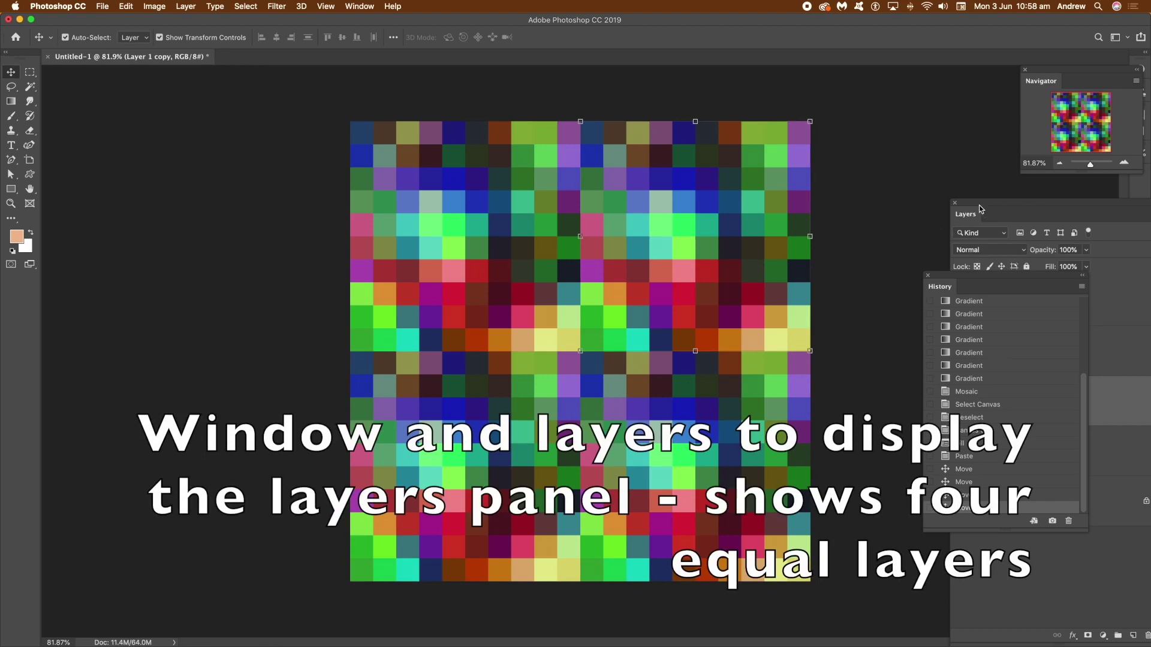
{"action": "left_click_drag", "start_coordinate": [979, 209], "coordinate": [885, 169]}
{"action": "left_click", "coordinate": [370, 6]}
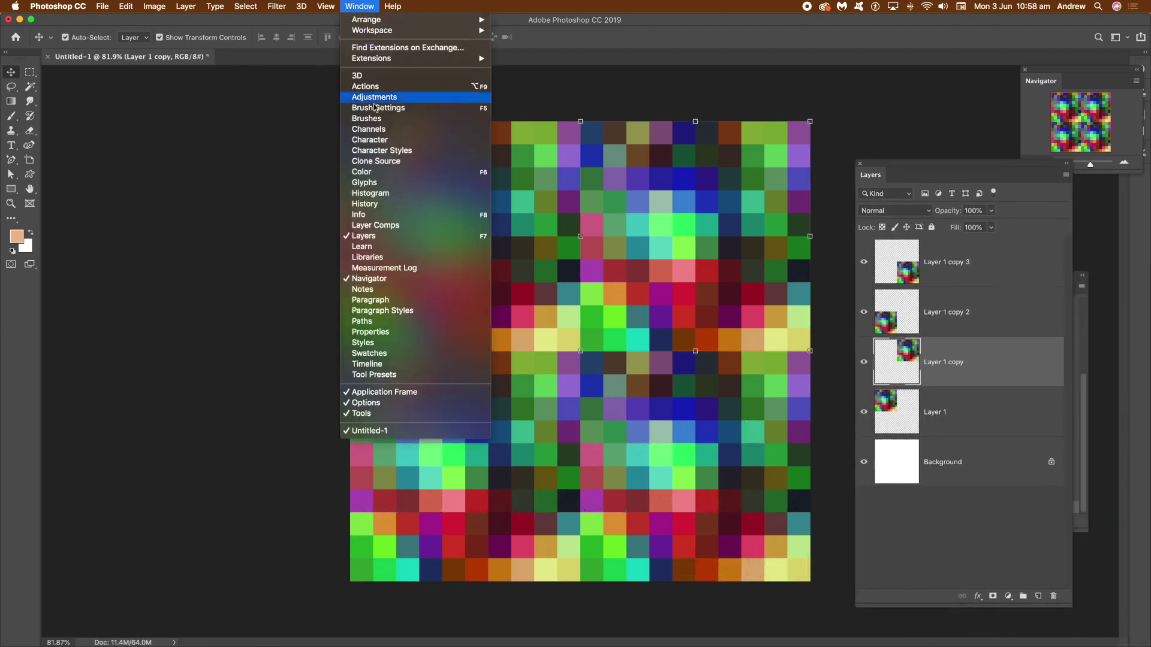
{"action": "left_click", "coordinate": [926, 167]}
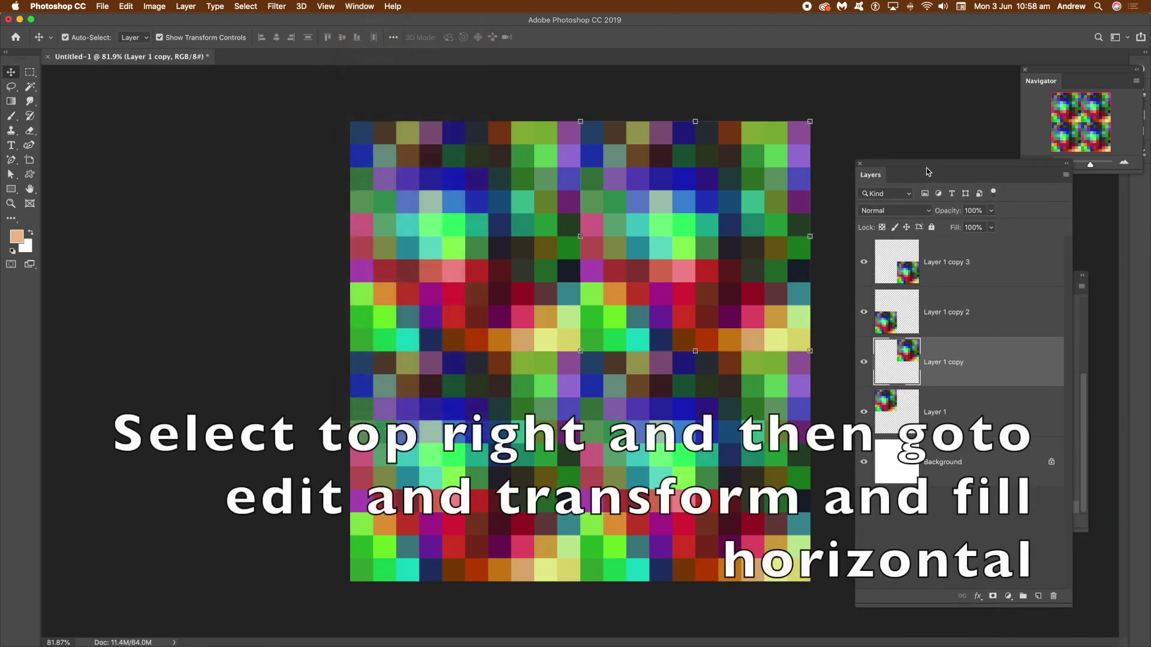
{"action": "left_click", "coordinate": [127, 6]}
{"action": "mouse_move", "coordinate": [158, 268]}
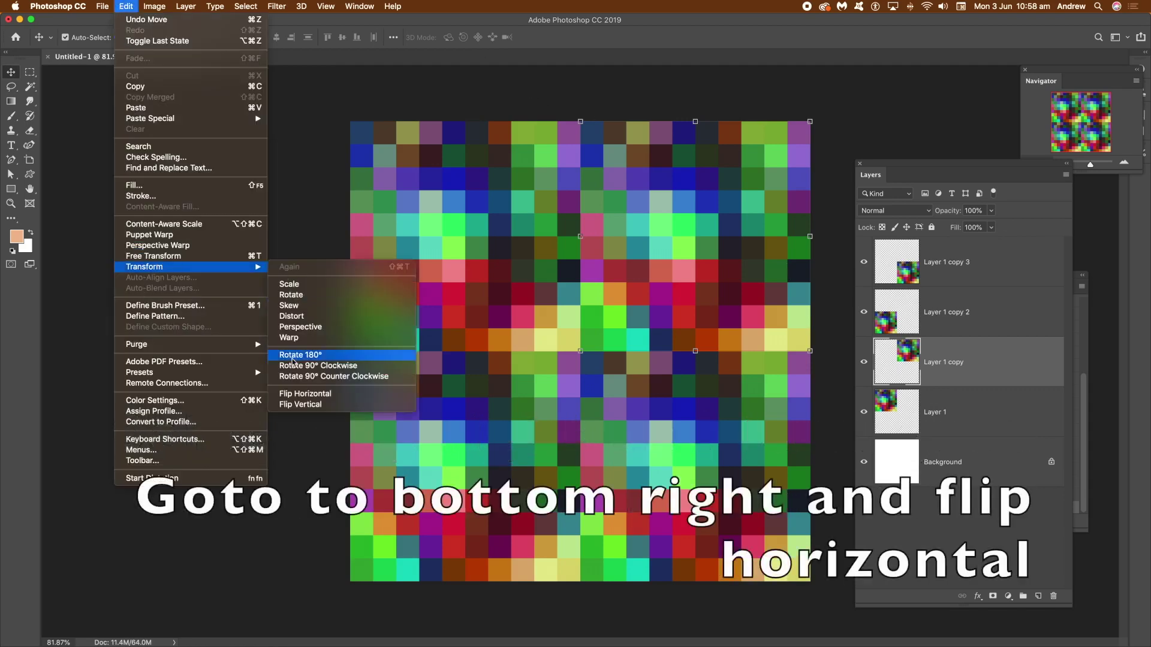
{"action": "left_click", "coordinate": [295, 394]}
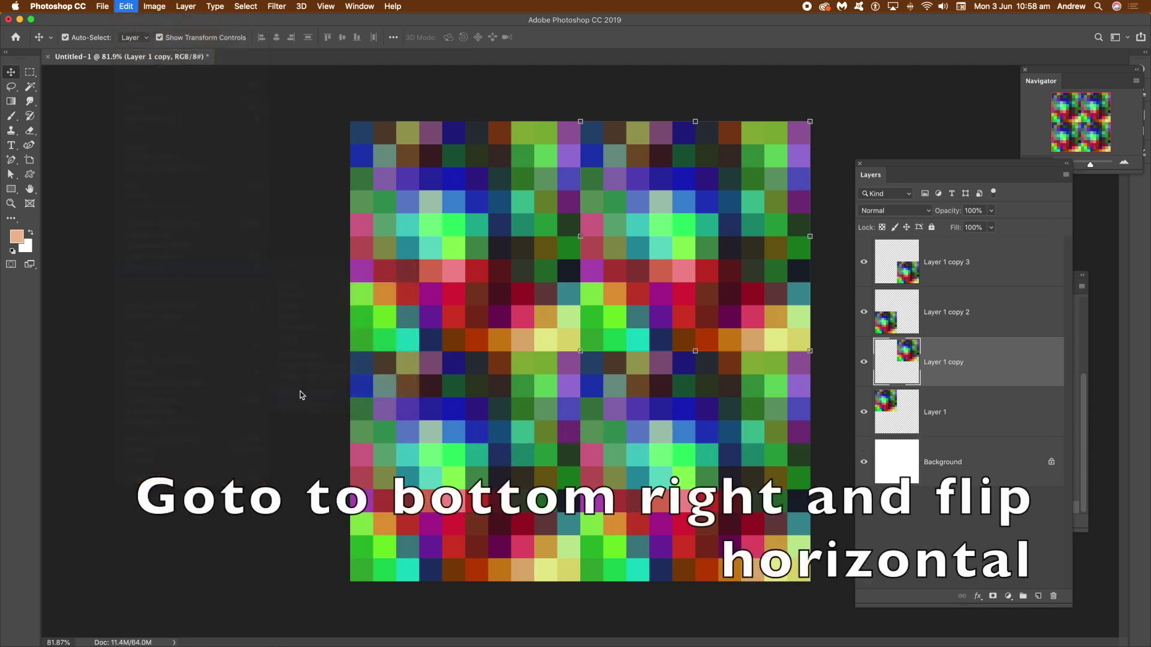
{"action": "left_click", "coordinate": [724, 429]}
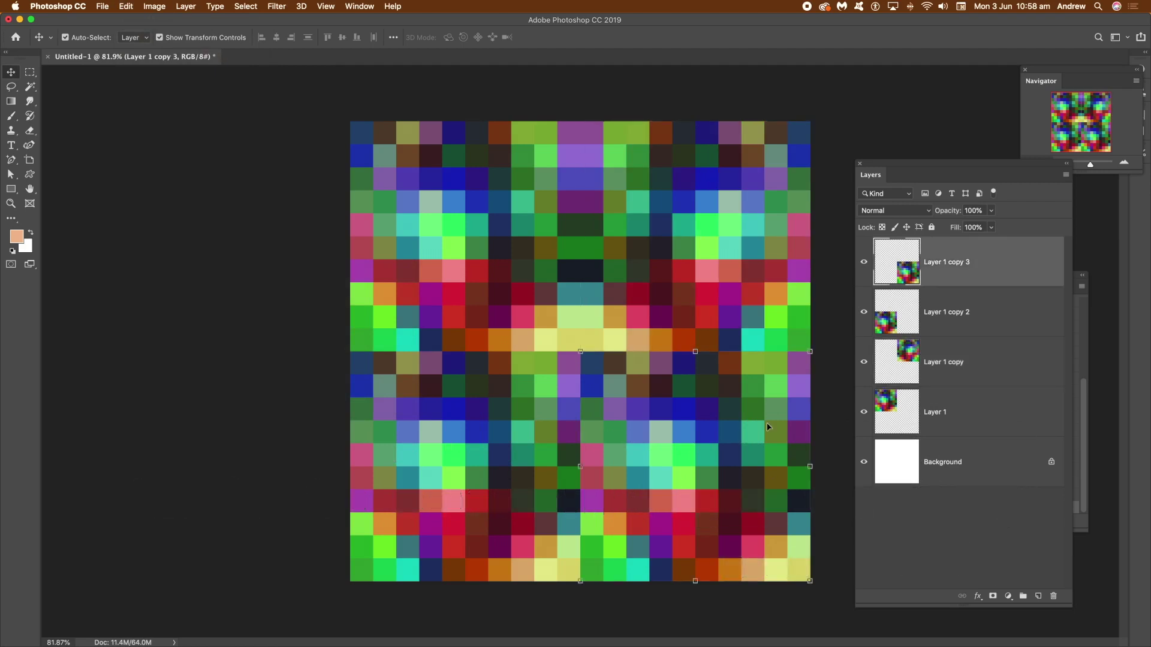
{"action": "left_click", "coordinate": [133, 9]}
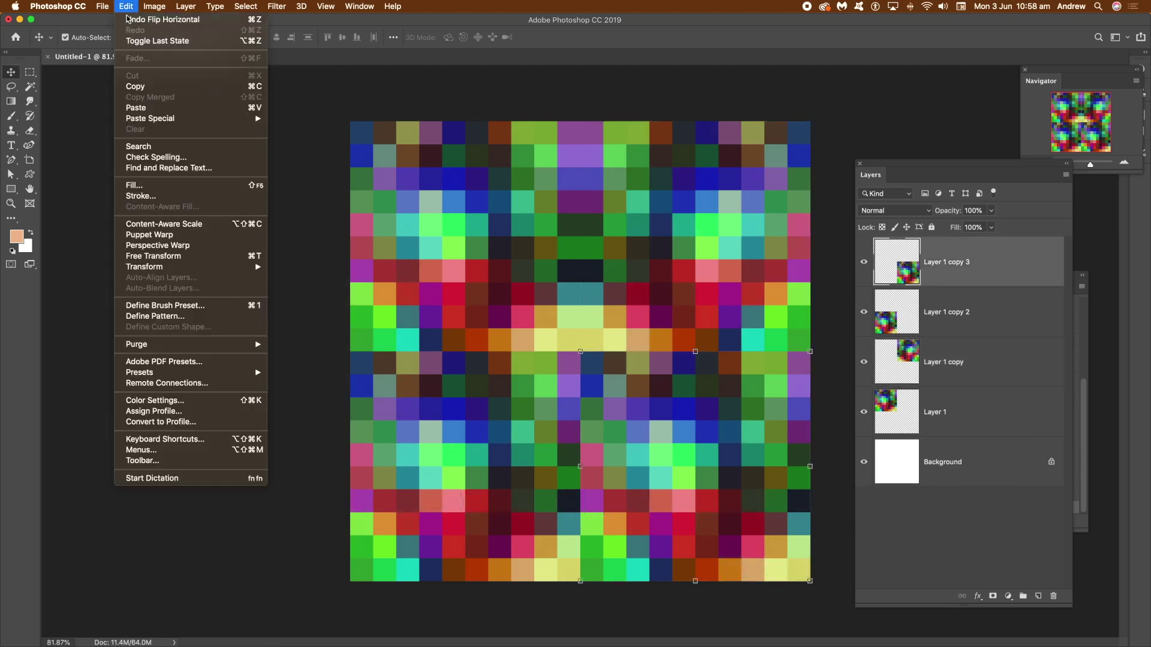
{"action": "mouse_move", "coordinate": [151, 268]}
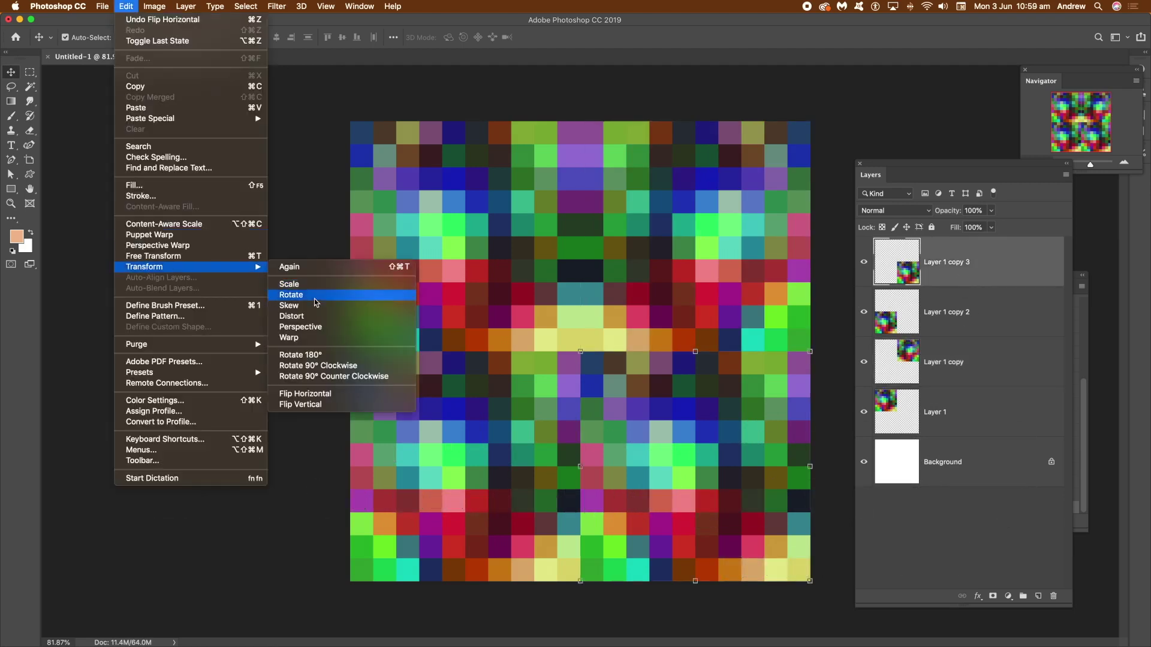
{"action": "left_click", "coordinate": [300, 394]}
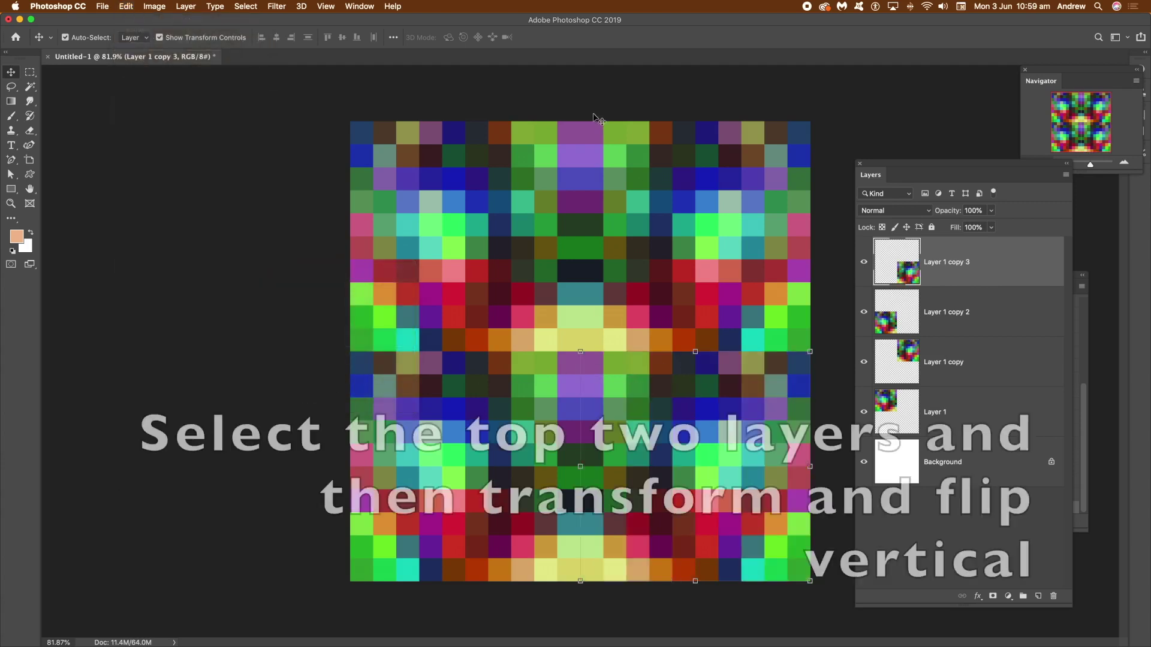
Flip the bottom-left and bottom-right tile layers vertically together.
{"action": "left_click", "coordinate": [446, 472]}
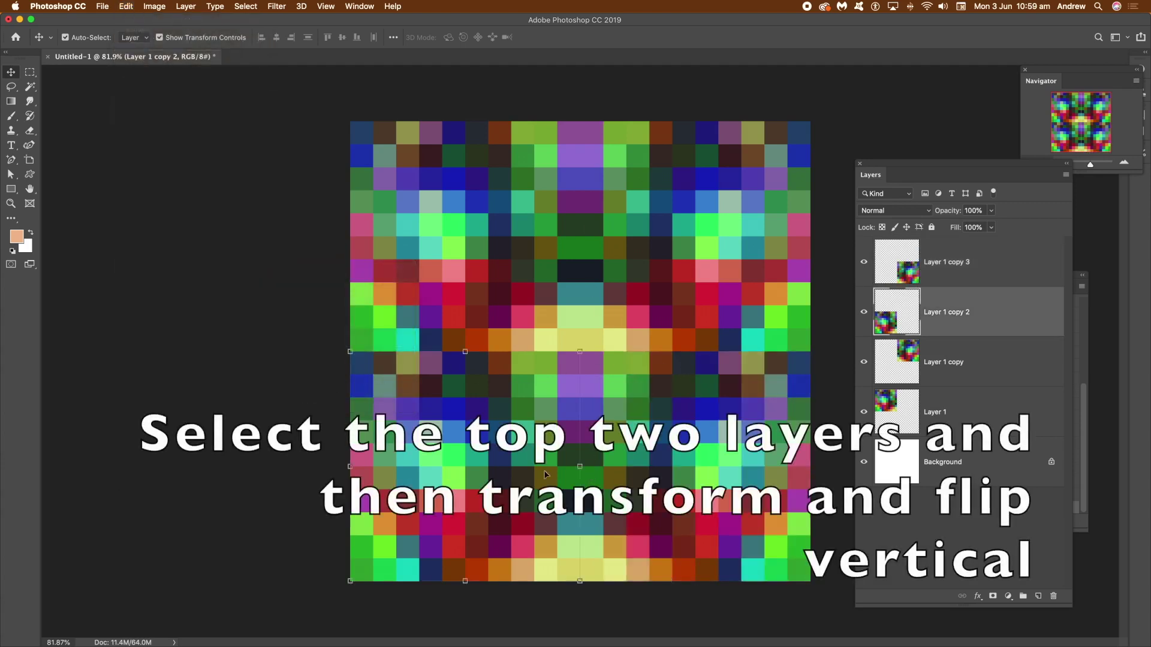
{"action": "left_click", "coordinate": [671, 473], "text": "shift"}
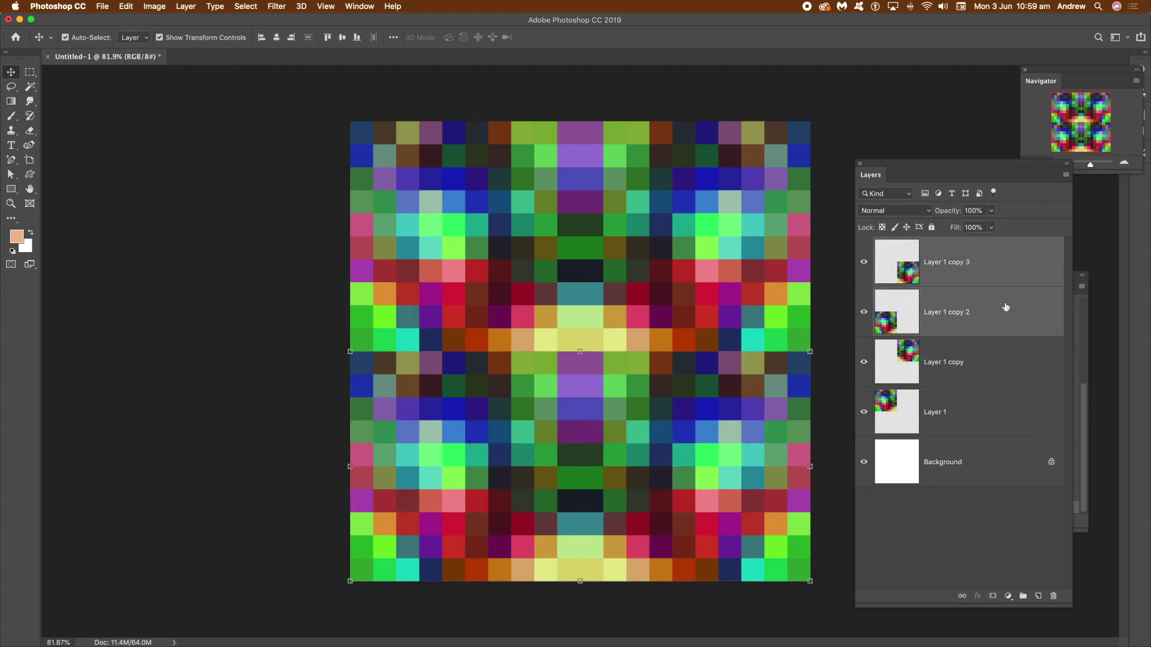
{"action": "left_click", "coordinate": [124, 7]}
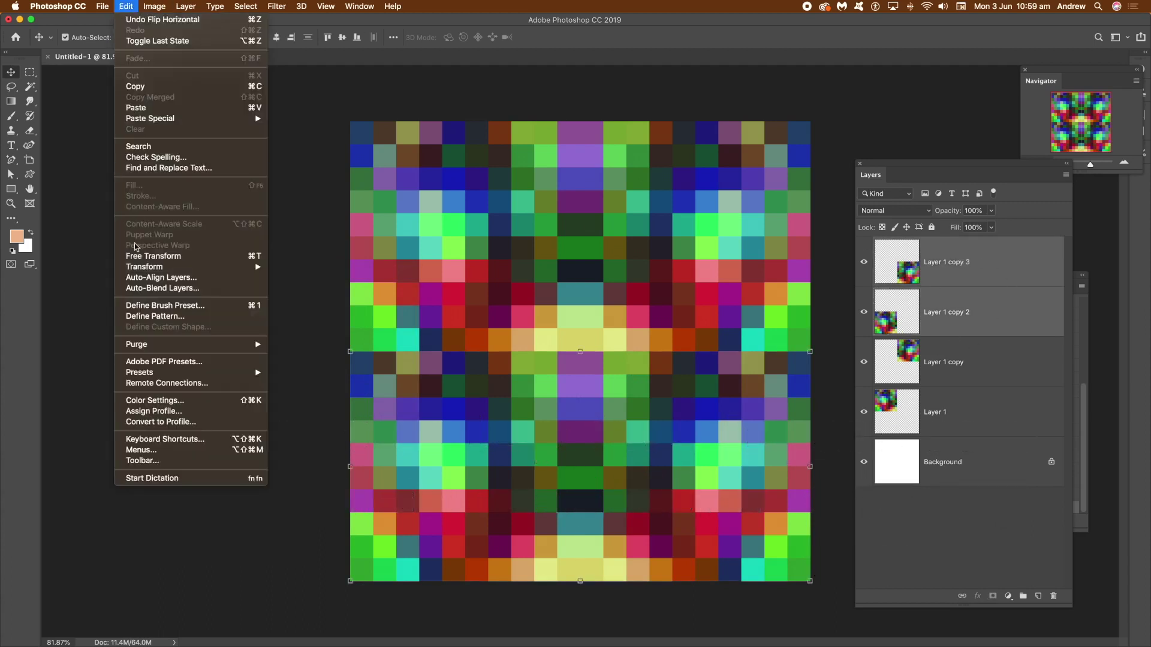
{"action": "mouse_move", "coordinate": [148, 268]}
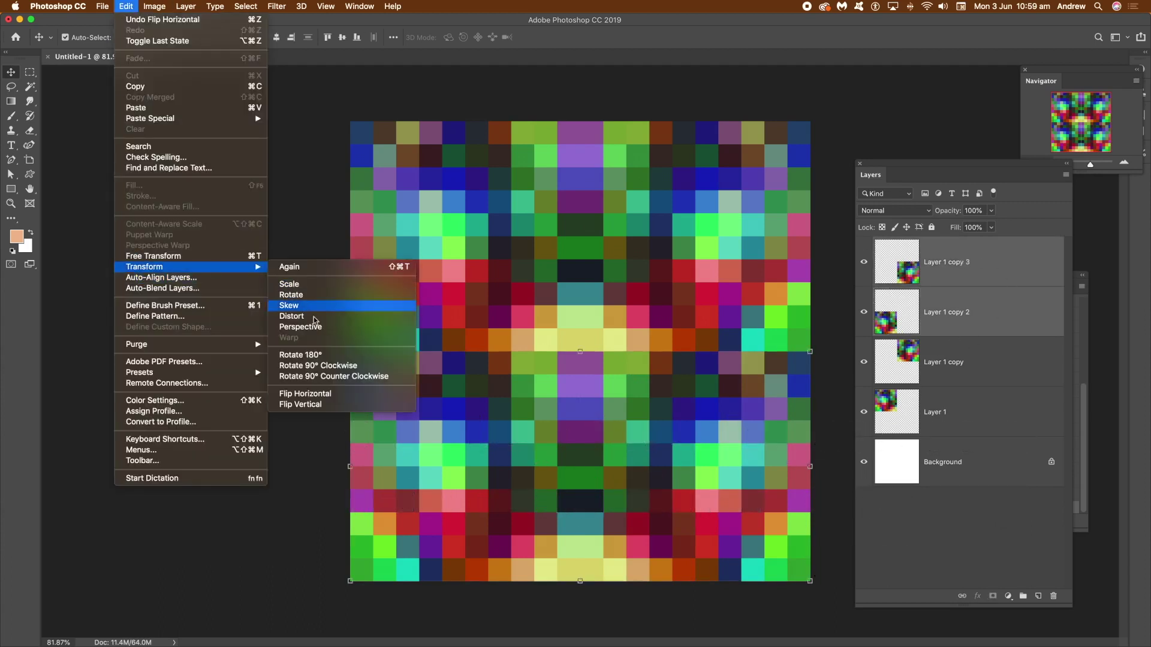
{"action": "left_click", "coordinate": [317, 406]}
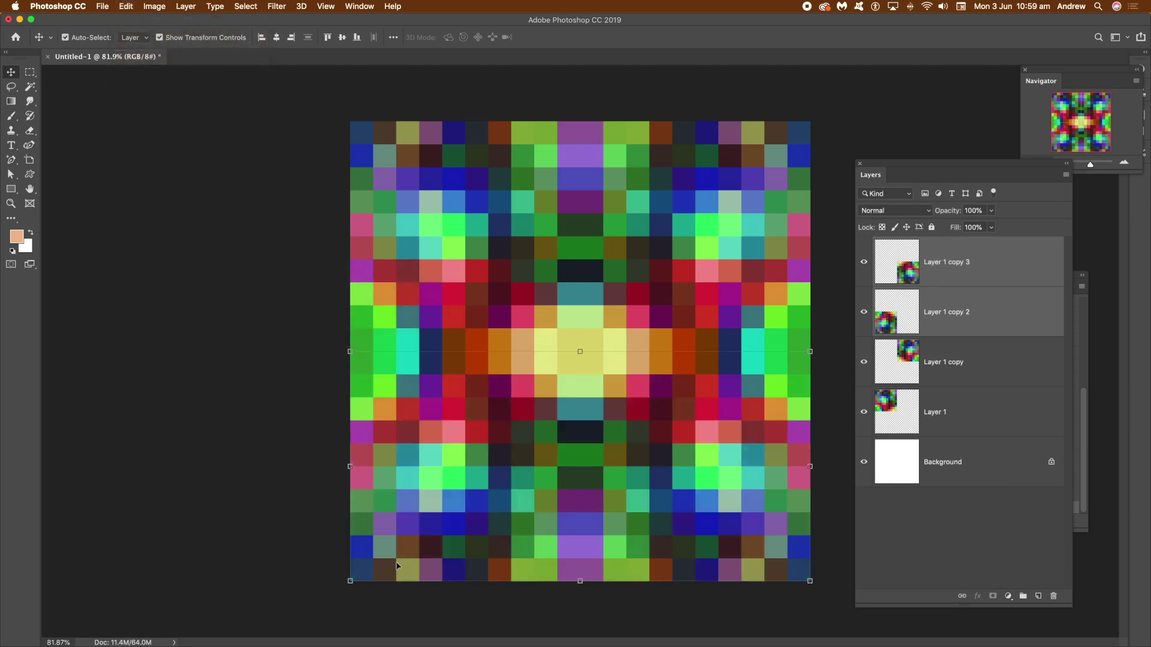
{"action": "left_click", "coordinate": [807, 168]}
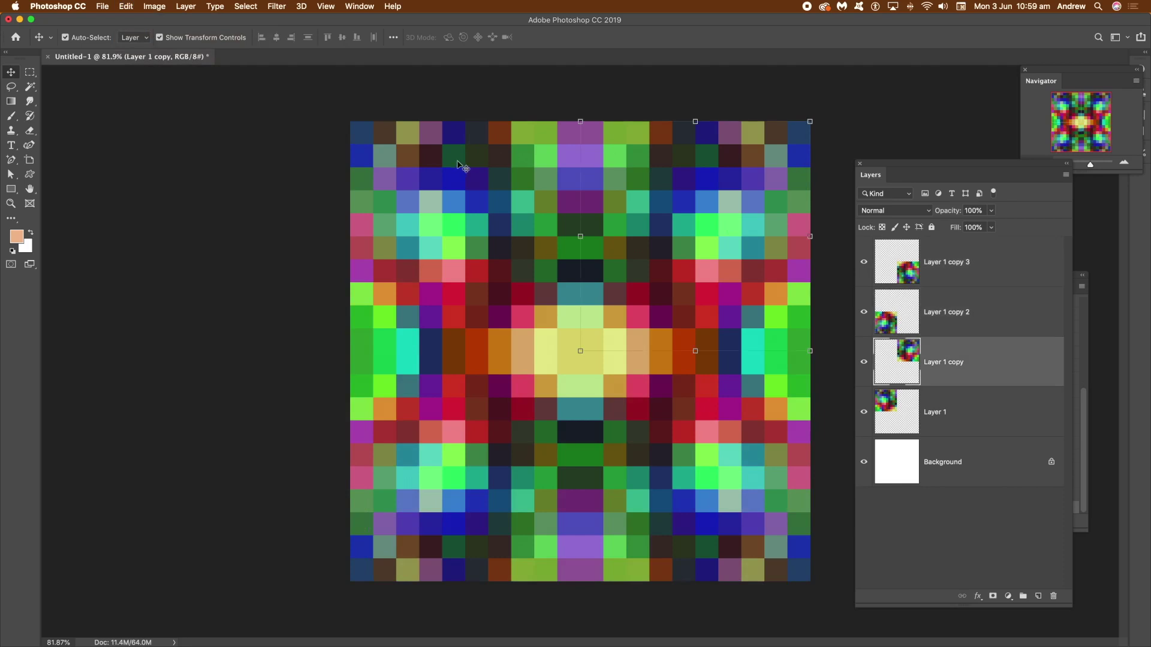
{"action": "left_click", "coordinate": [360, 158]}
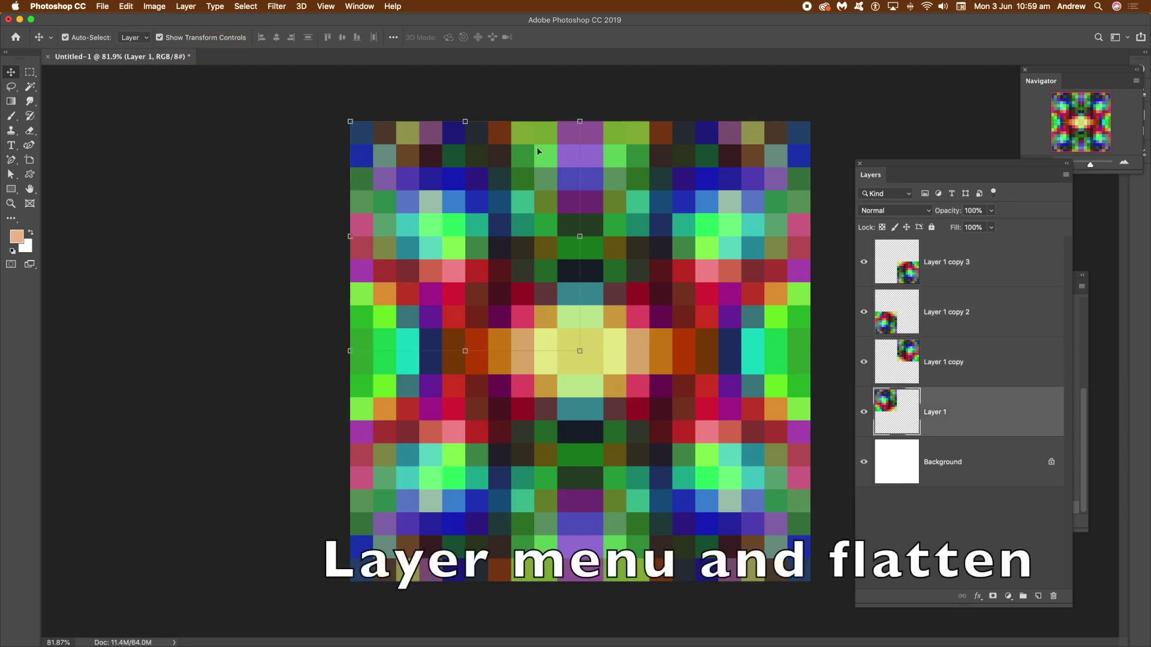
{"action": "left_click", "coordinate": [186, 6]}
{"action": "left_click", "coordinate": [207, 442]}
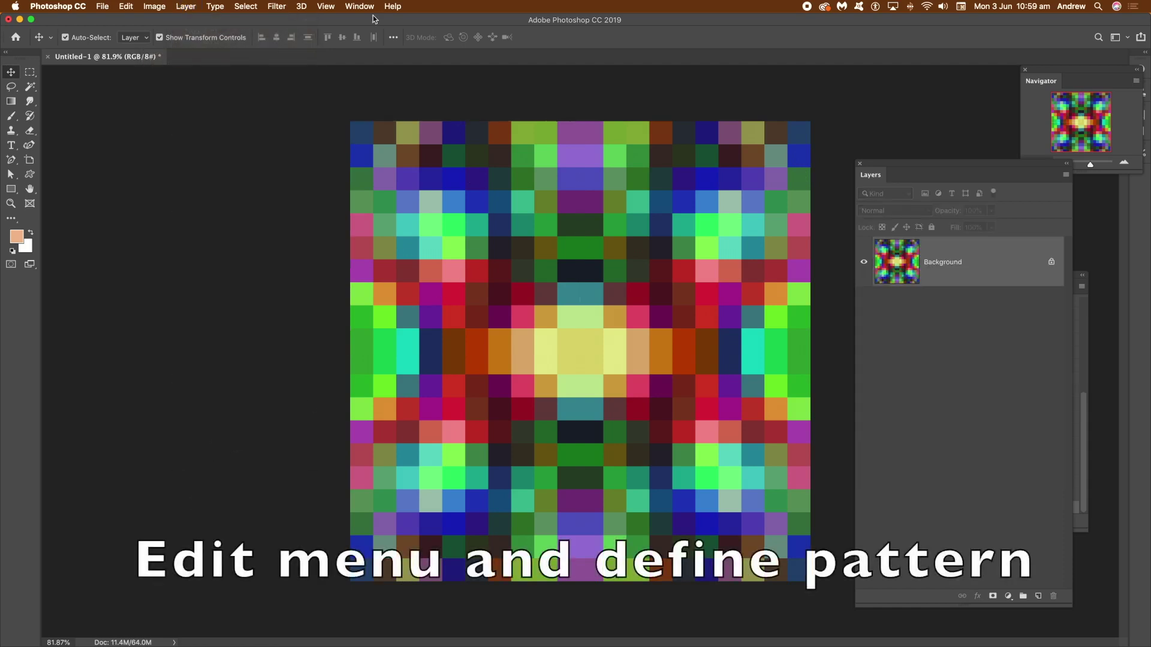
{"action": "left_click", "coordinate": [131, 7]}
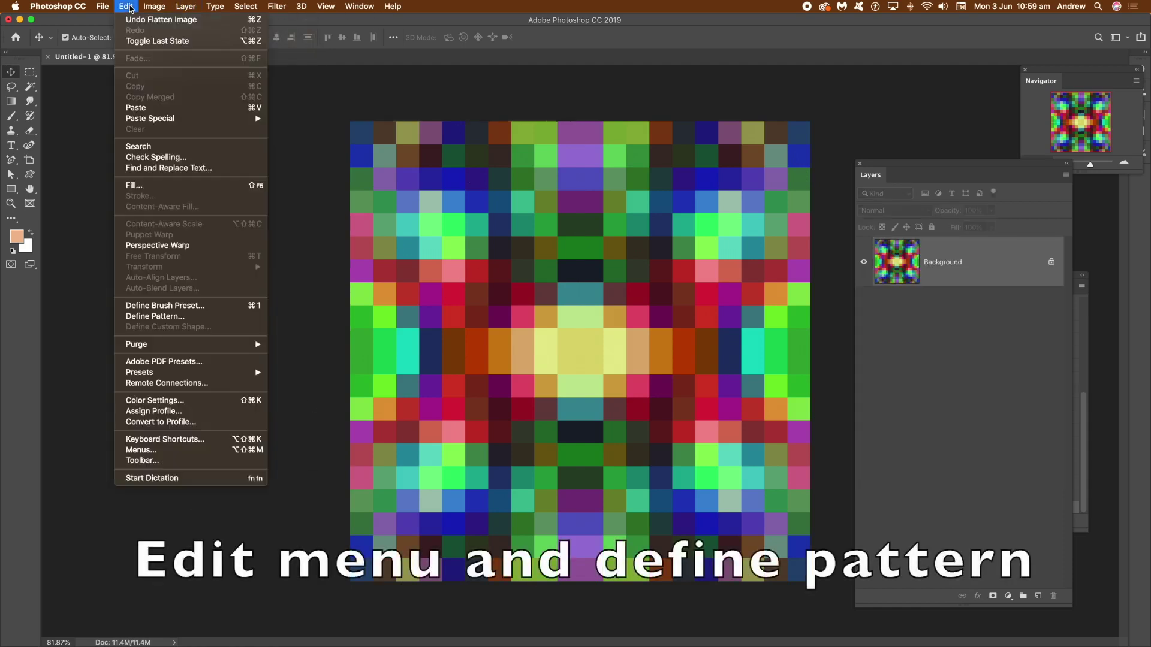
{"action": "left_click", "coordinate": [191, 317]}
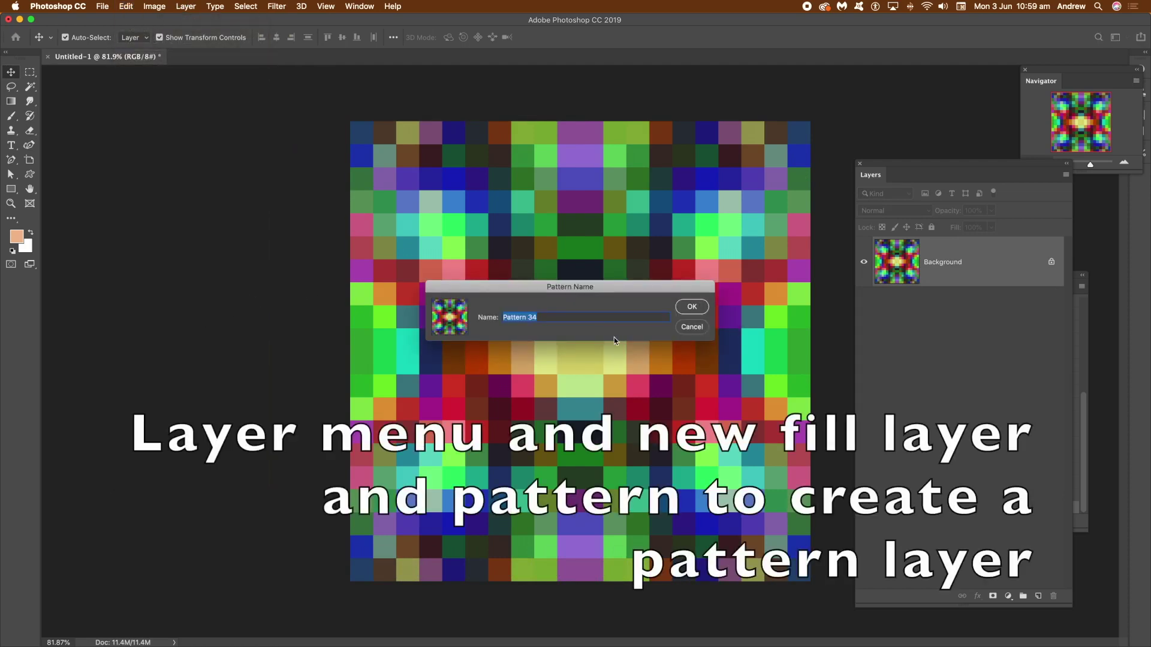
{"action": "left_click", "coordinate": [703, 313]}
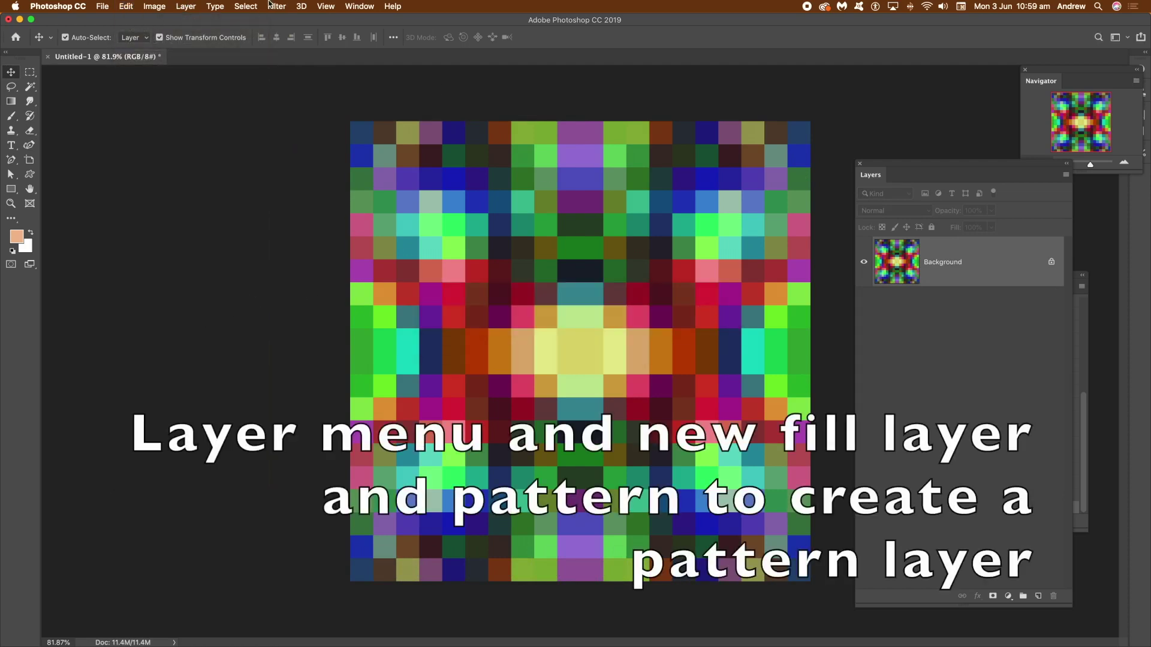
{"action": "left_click", "coordinate": [187, 6]}
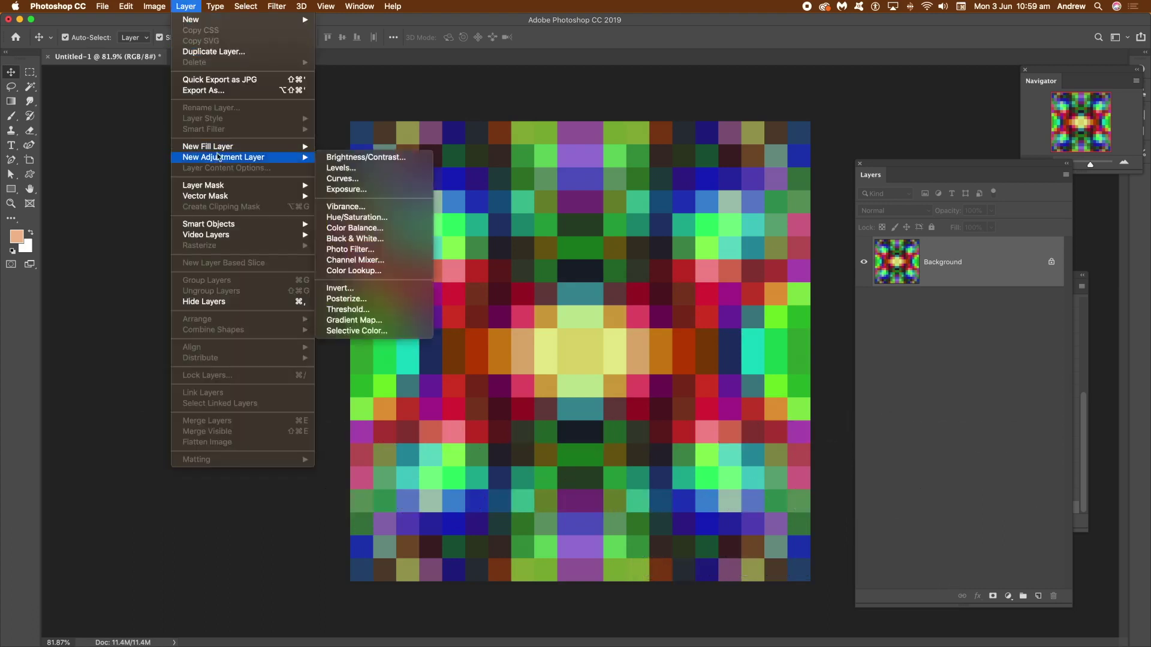
{"action": "mouse_move", "coordinate": [299, 149]}
{"action": "left_click", "coordinate": [367, 169]}
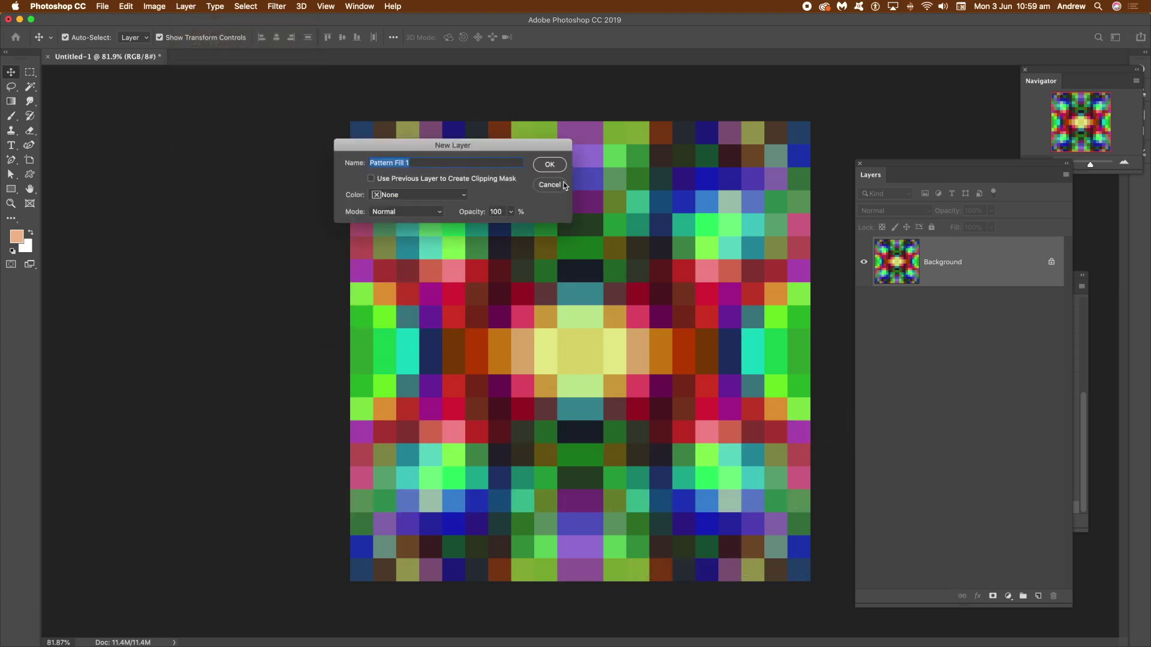
{"action": "left_click", "coordinate": [550, 164]}
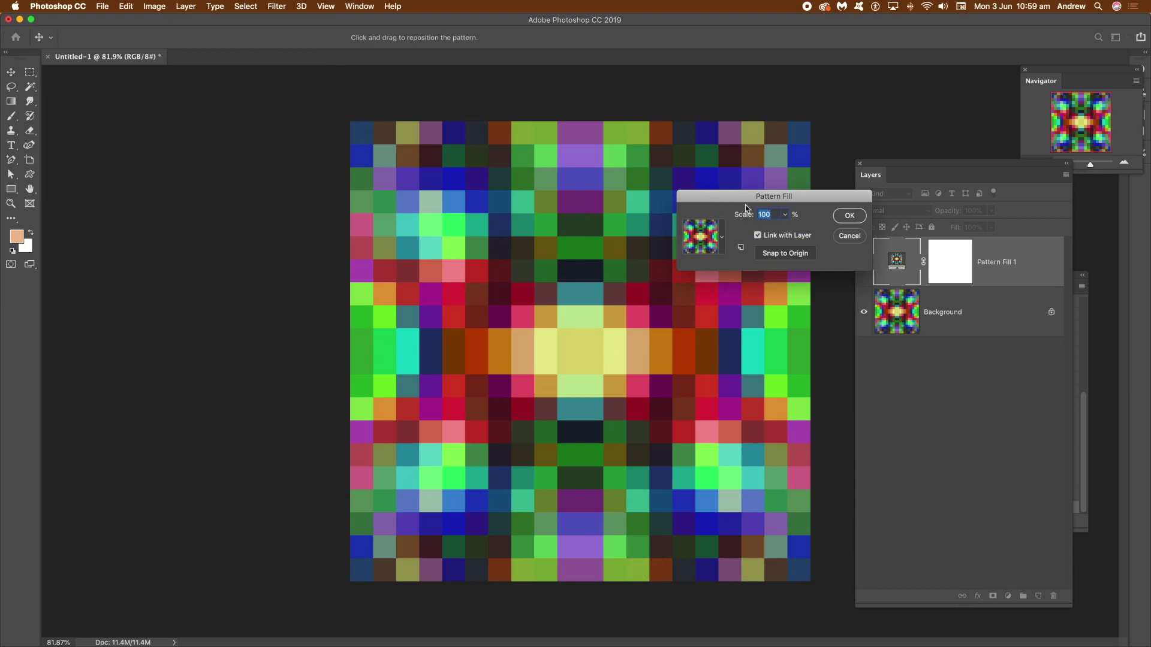
{"action": "type", "text": "50"}
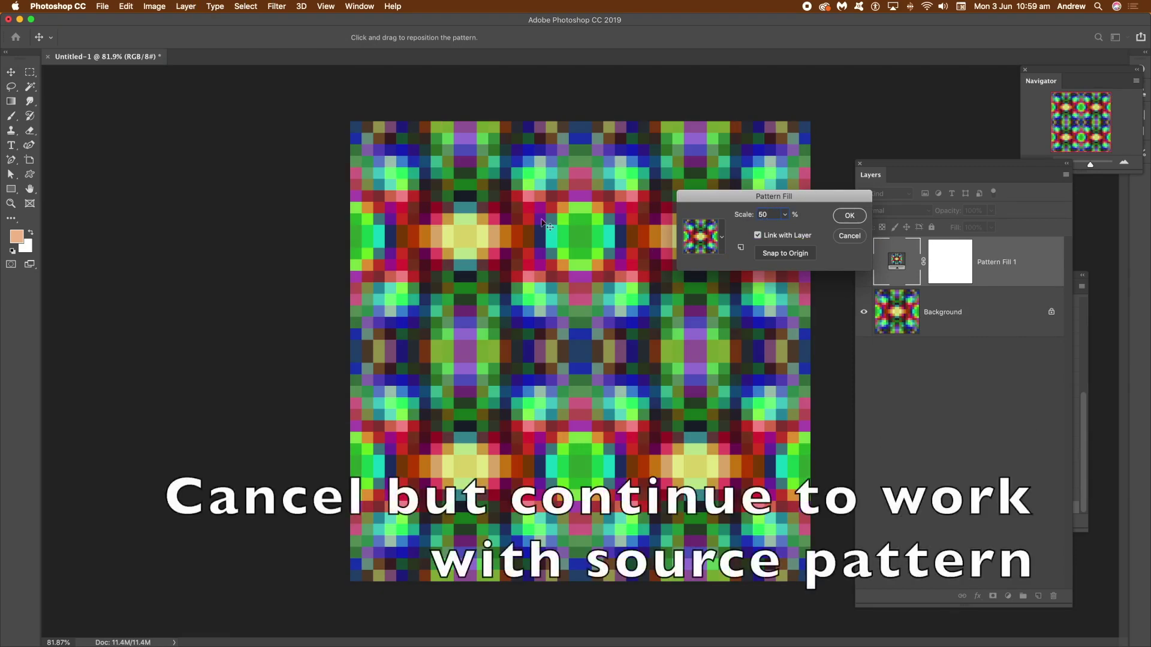
{"action": "left_click_drag", "start_coordinate": [629, 390], "coordinate": [706, 403]}
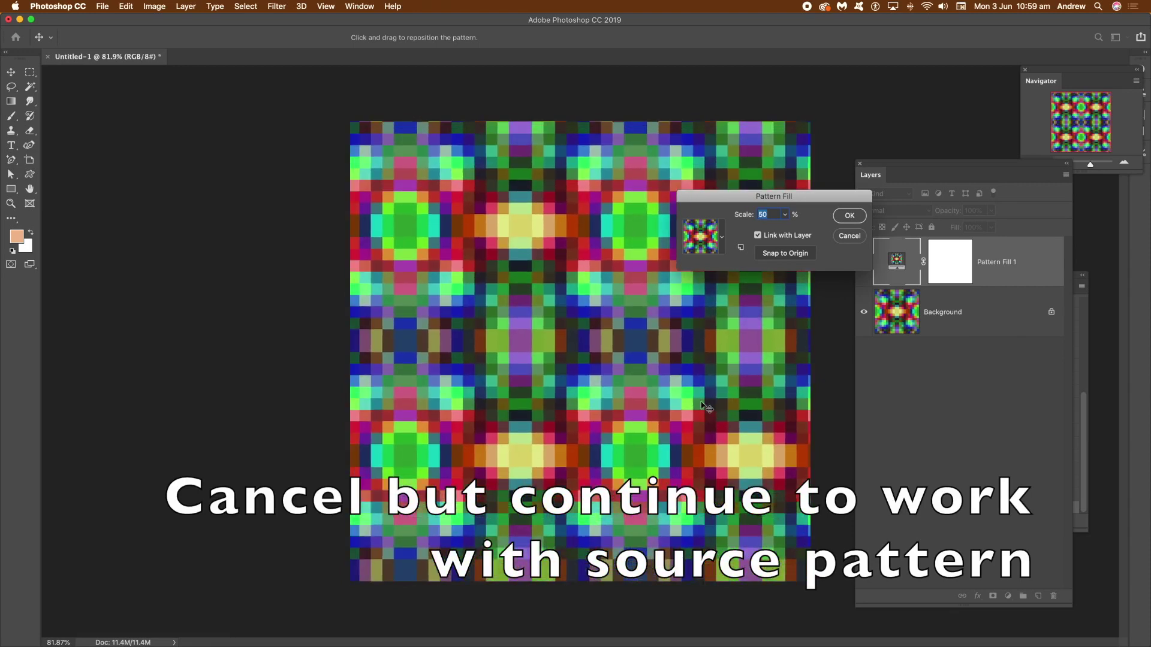
{"action": "left_click", "coordinate": [854, 239]}
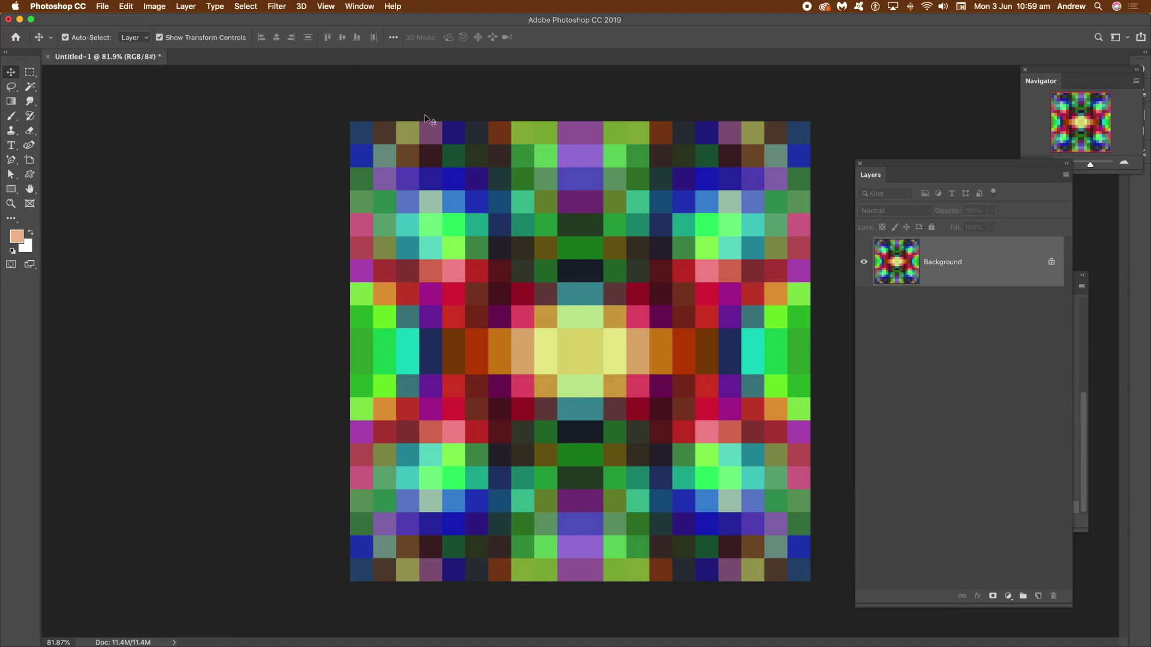
Flatten the kaleidoscope tile and apply a Mosaic filter with cell size 50.
{"action": "left_click", "coordinate": [185, 6]}
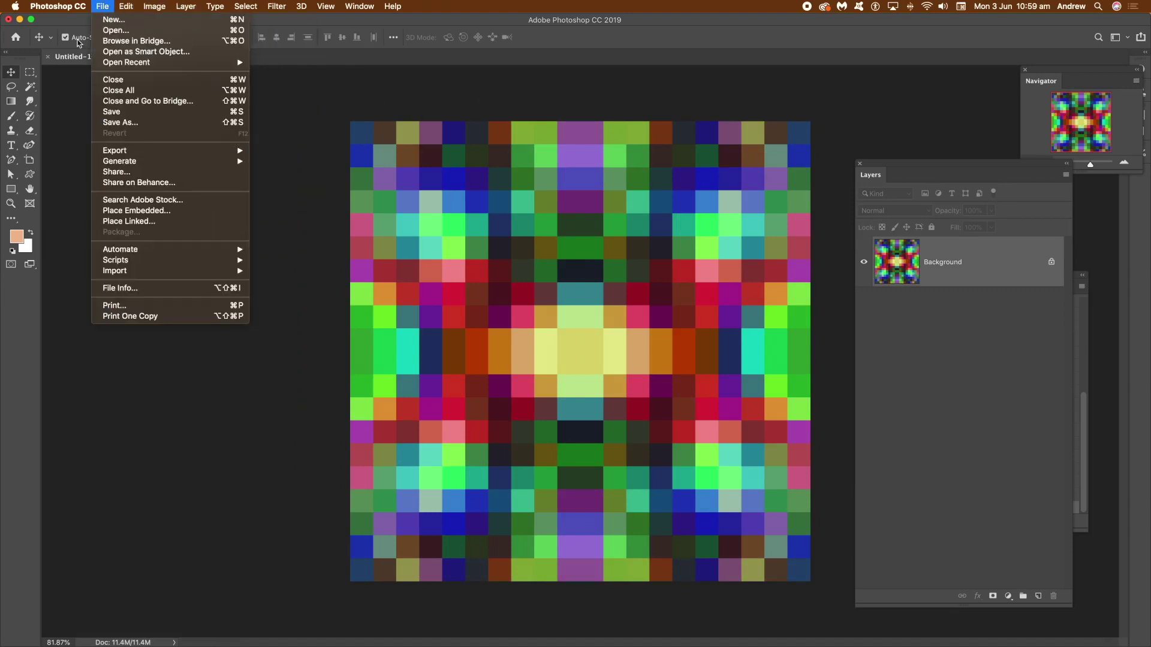
{"action": "left_click", "coordinate": [114, 91]}
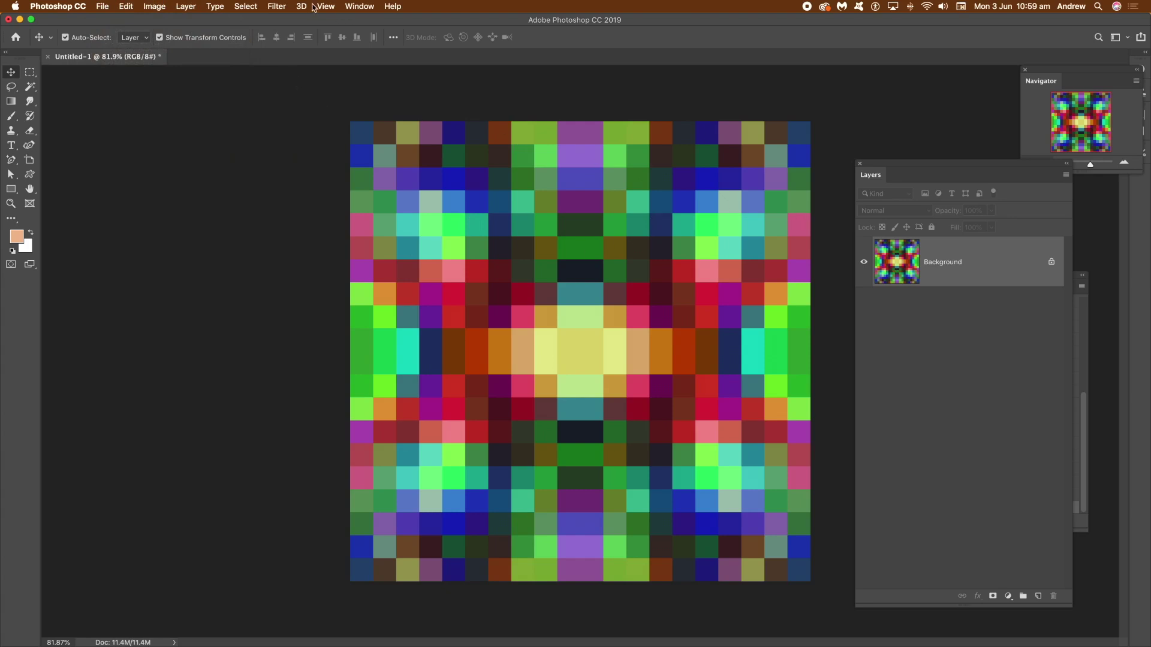
{"action": "left_click", "coordinate": [276, 7]}
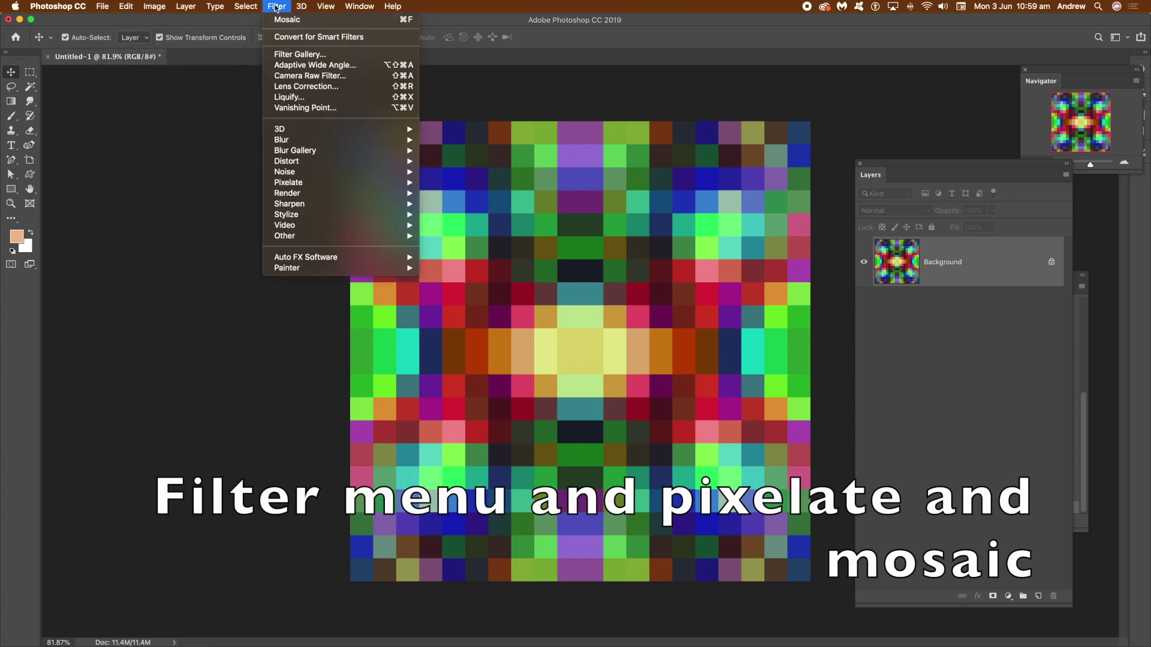
{"action": "mouse_move", "coordinate": [311, 186]}
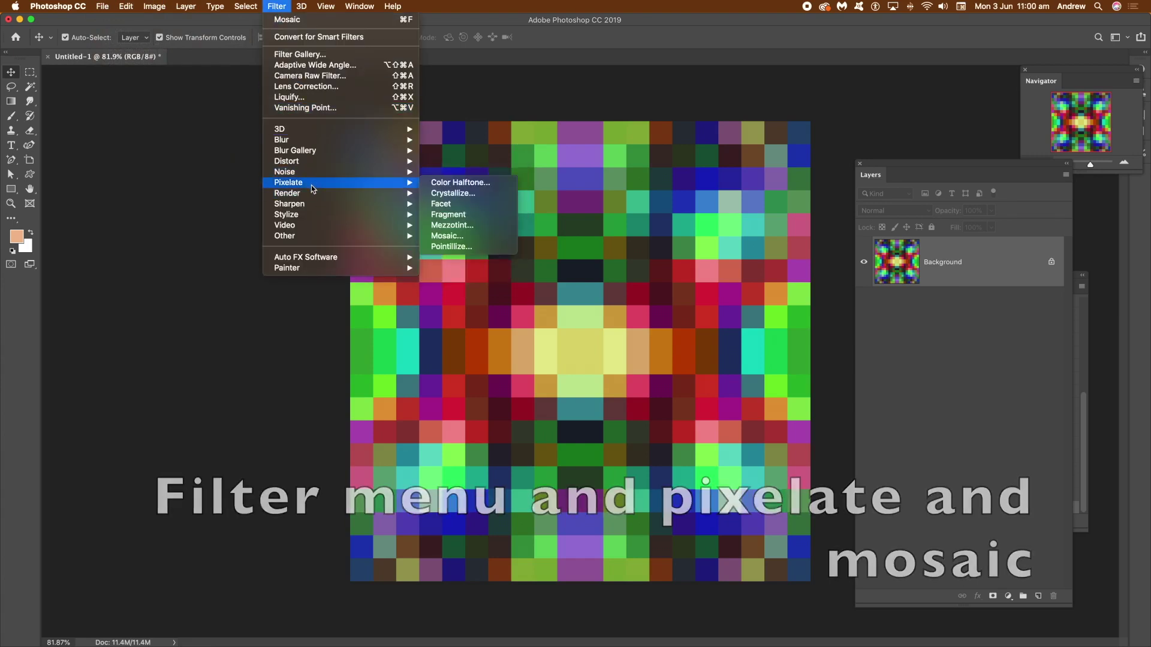
{"action": "left_click", "coordinate": [455, 236]}
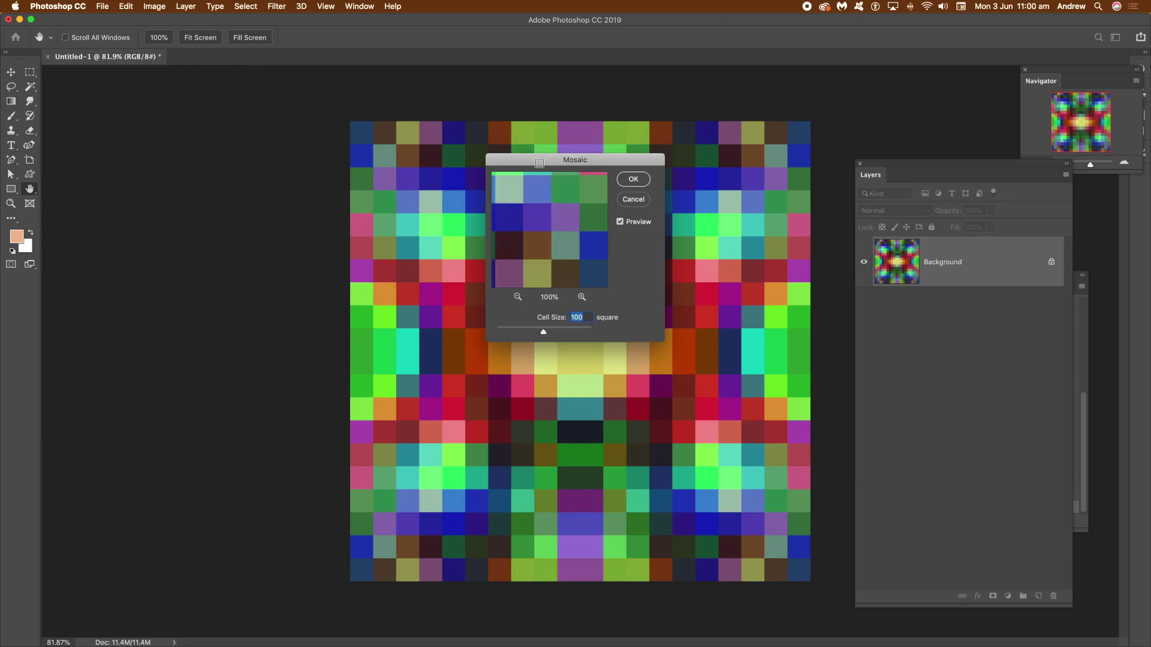
{"action": "left_click_drag", "start_coordinate": [539, 162], "coordinate": [793, 160]}
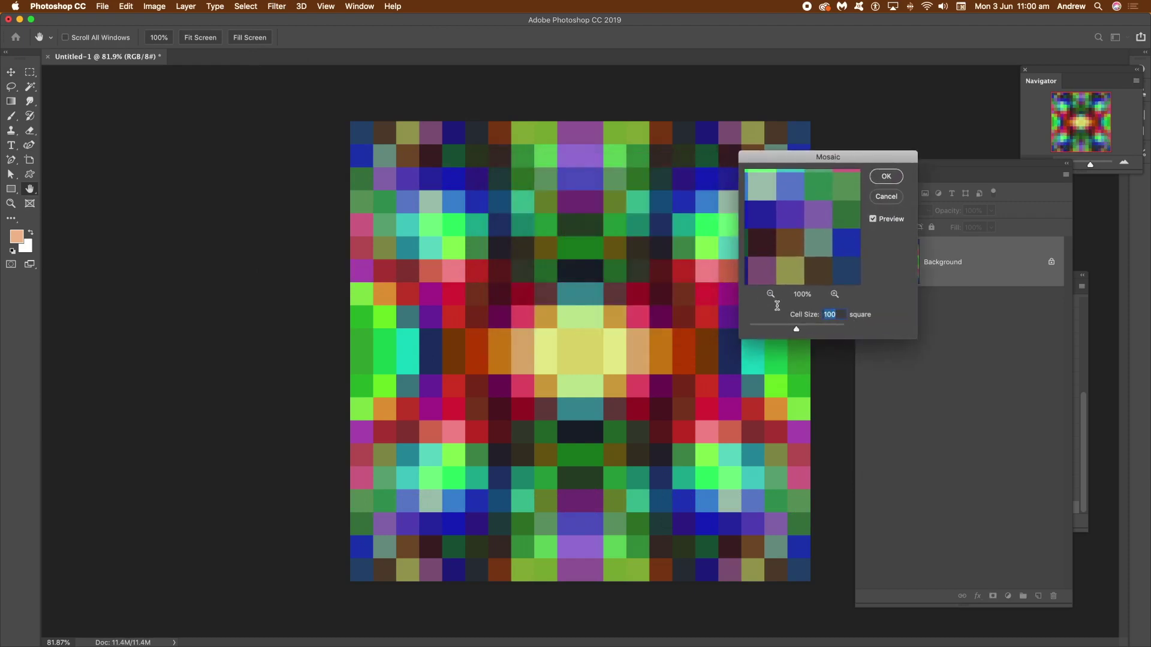
{"action": "type", "text": "50"}
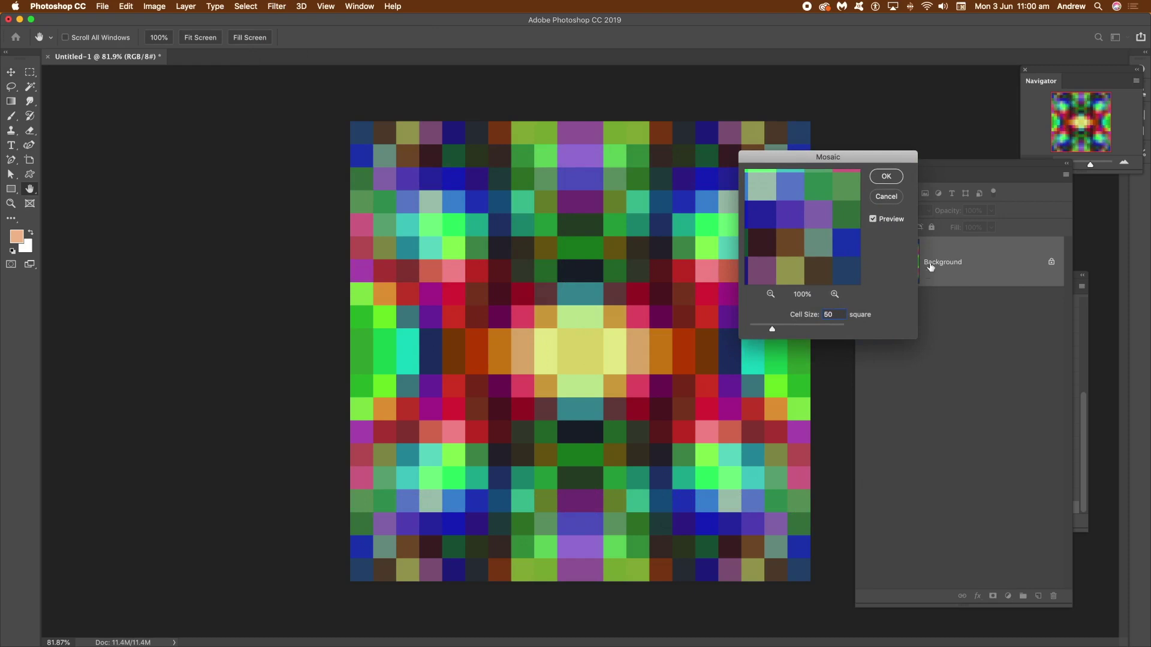
{"action": "left_click", "coordinate": [889, 183]}
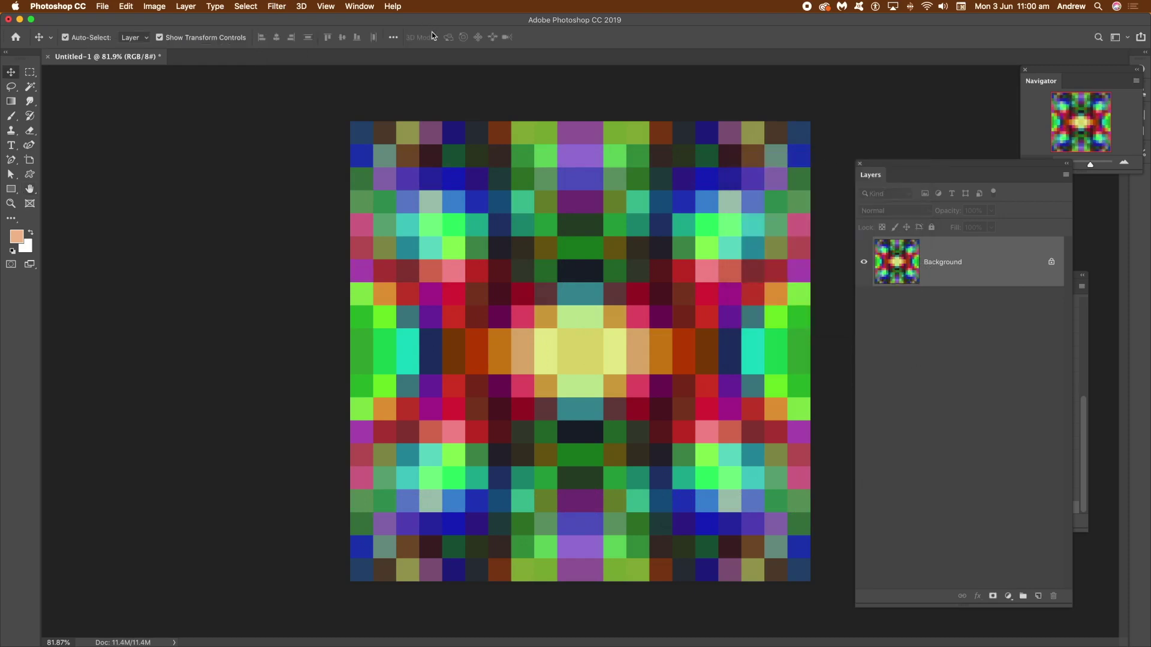
{"action": "left_click", "coordinate": [125, 6]}
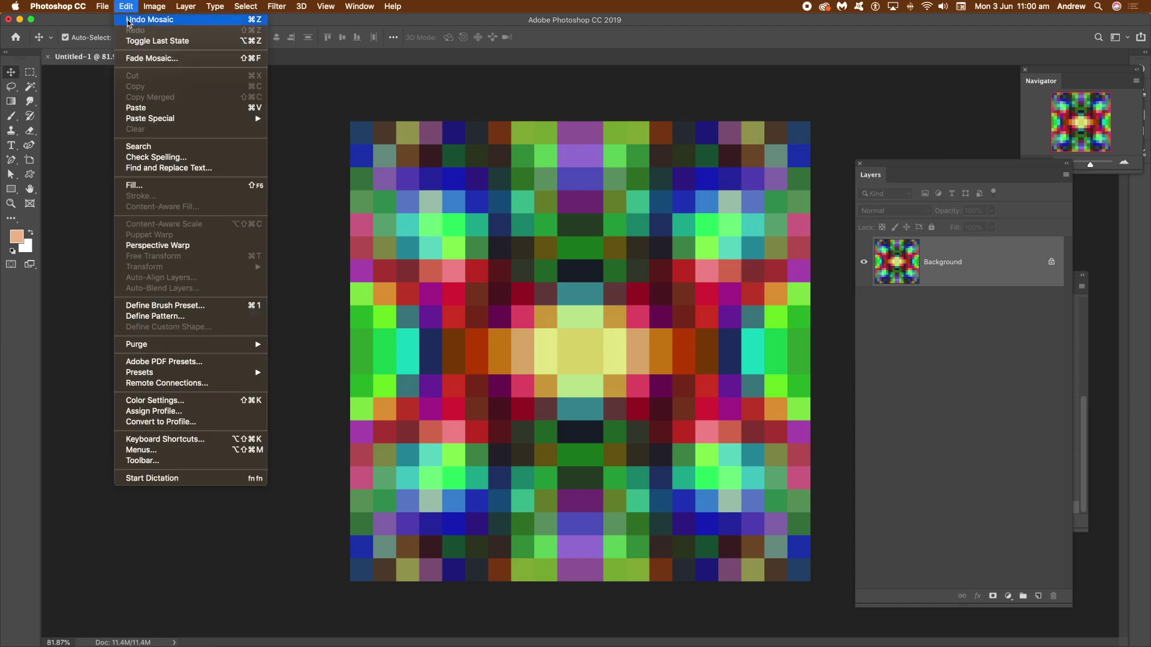
Undo the 50-cell mosaic and apply Mosaic at cell size 43 instead.
{"action": "key", "text": "Escape"}
{"action": "left_click", "coordinate": [277, 6]}
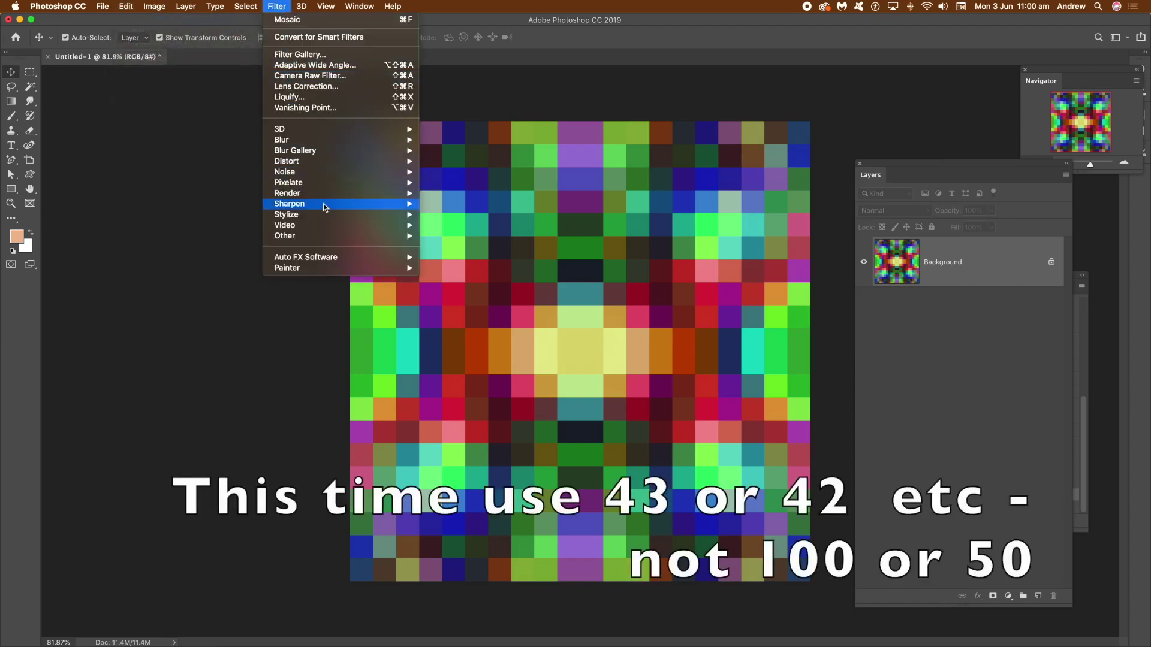
{"action": "mouse_move", "coordinate": [319, 187]}
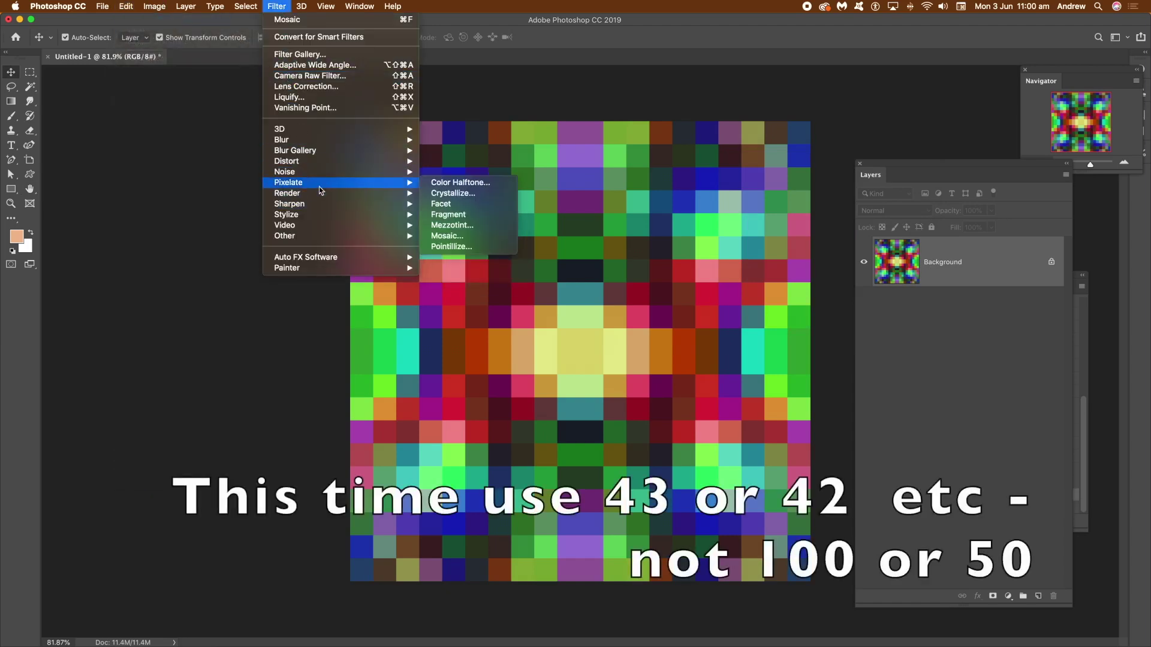
{"action": "left_click", "coordinate": [459, 238]}
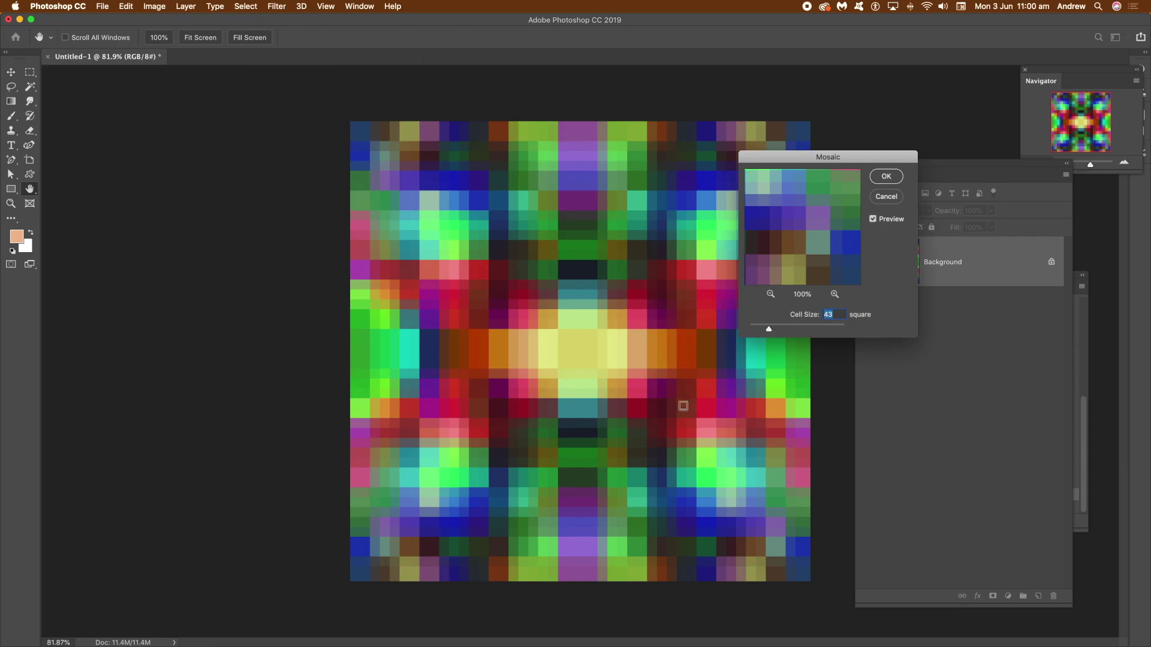
{"action": "left_click", "coordinate": [887, 178]}
Apply another Mosaic pass at cell size 35.
{"action": "left_click", "coordinate": [278, 7]}
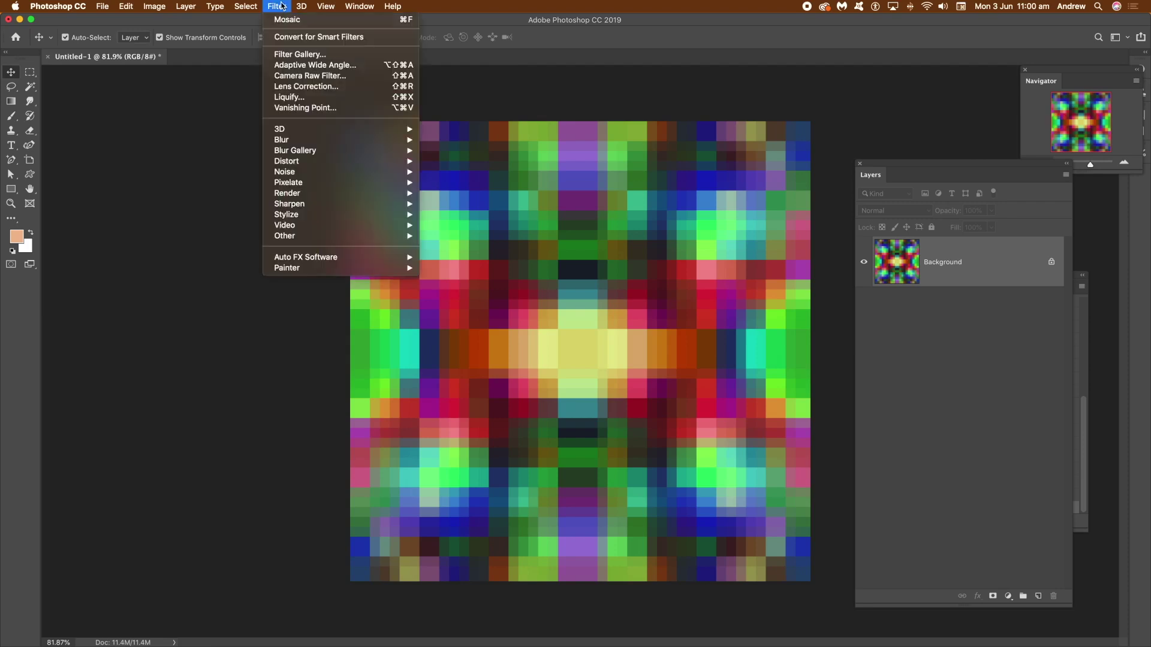
{"action": "mouse_move", "coordinate": [304, 196]}
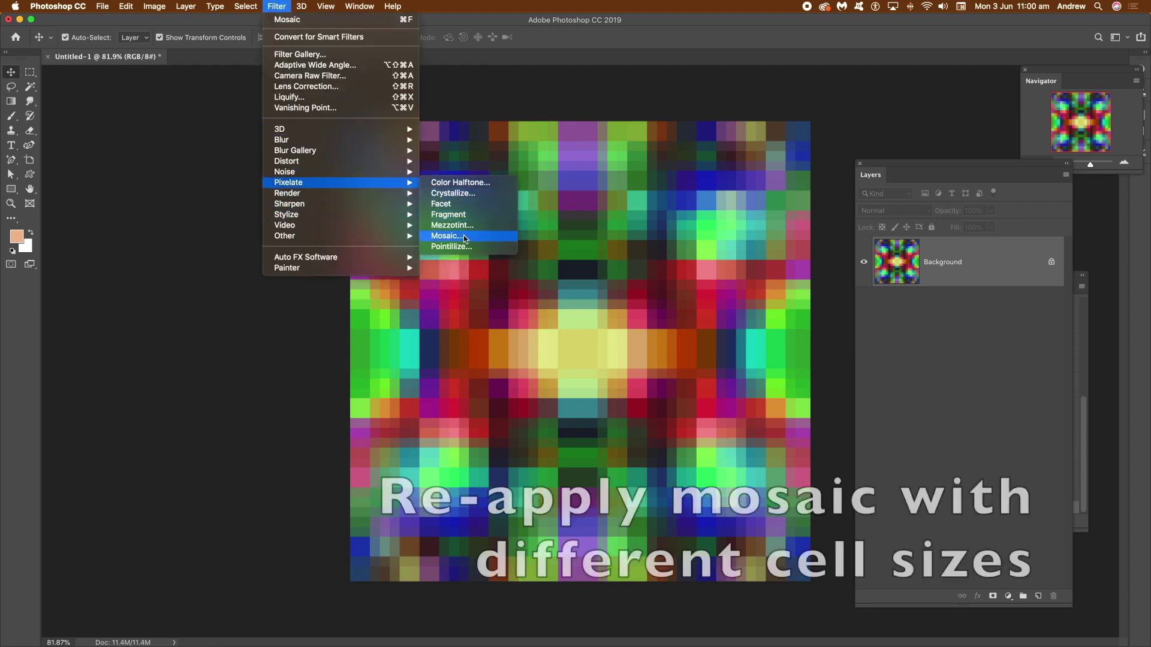
{"action": "left_click", "coordinate": [463, 235]}
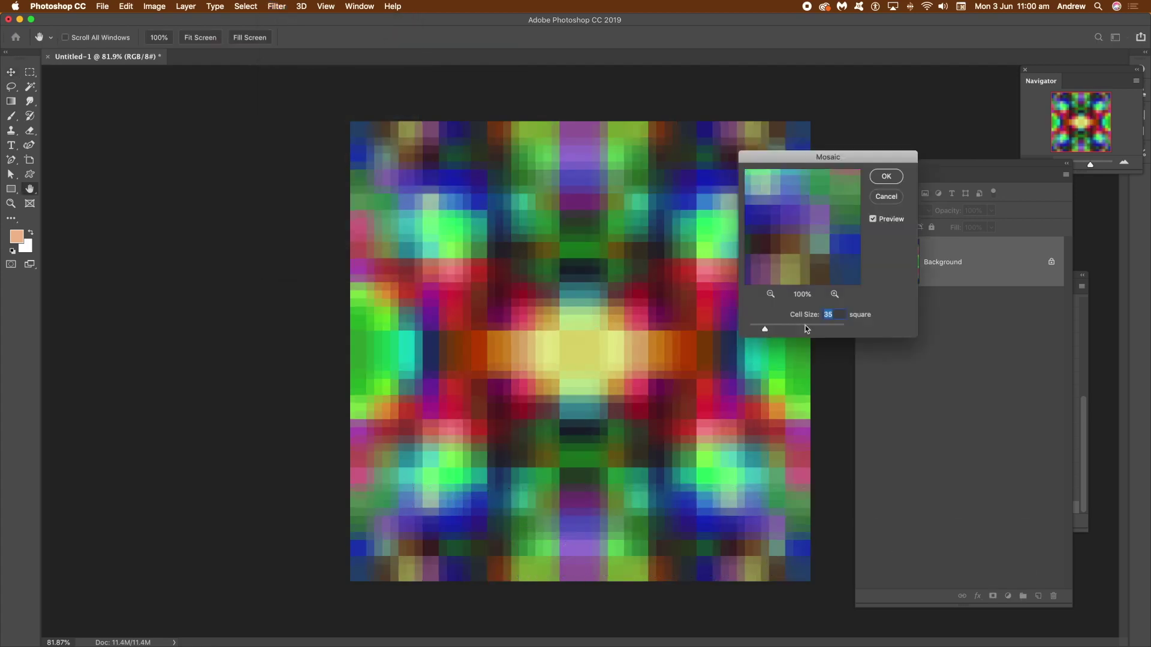
{"action": "left_click", "coordinate": [886, 176]}
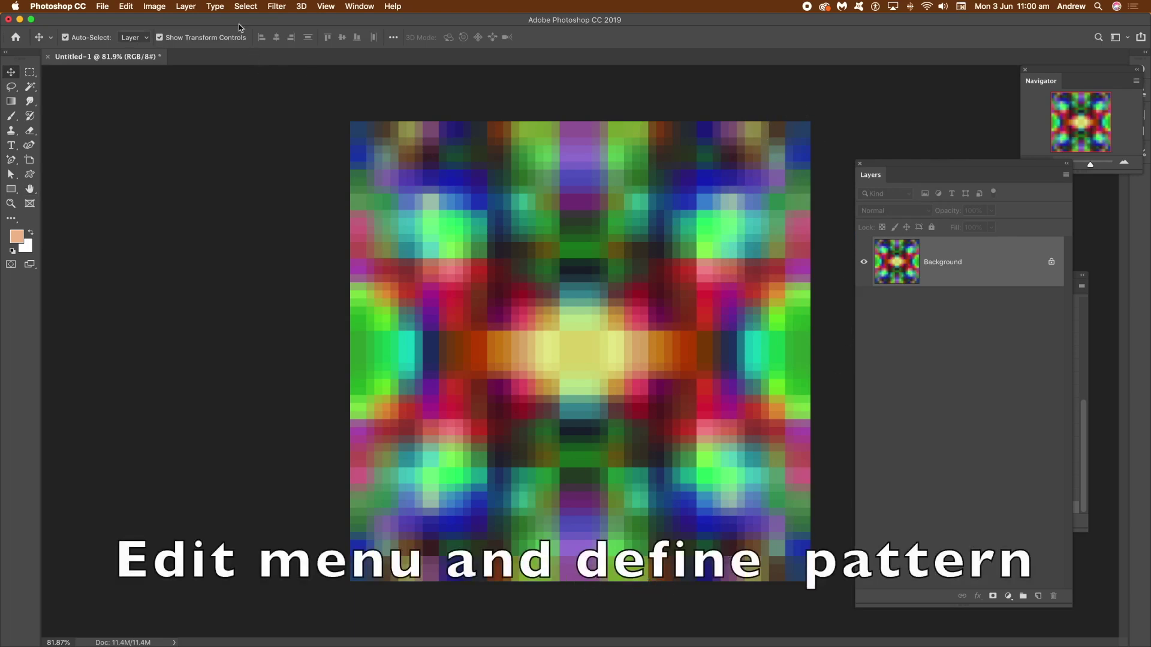
Define the blurry tile as a new pattern named Pattern 35.
{"action": "left_click", "coordinate": [127, 7]}
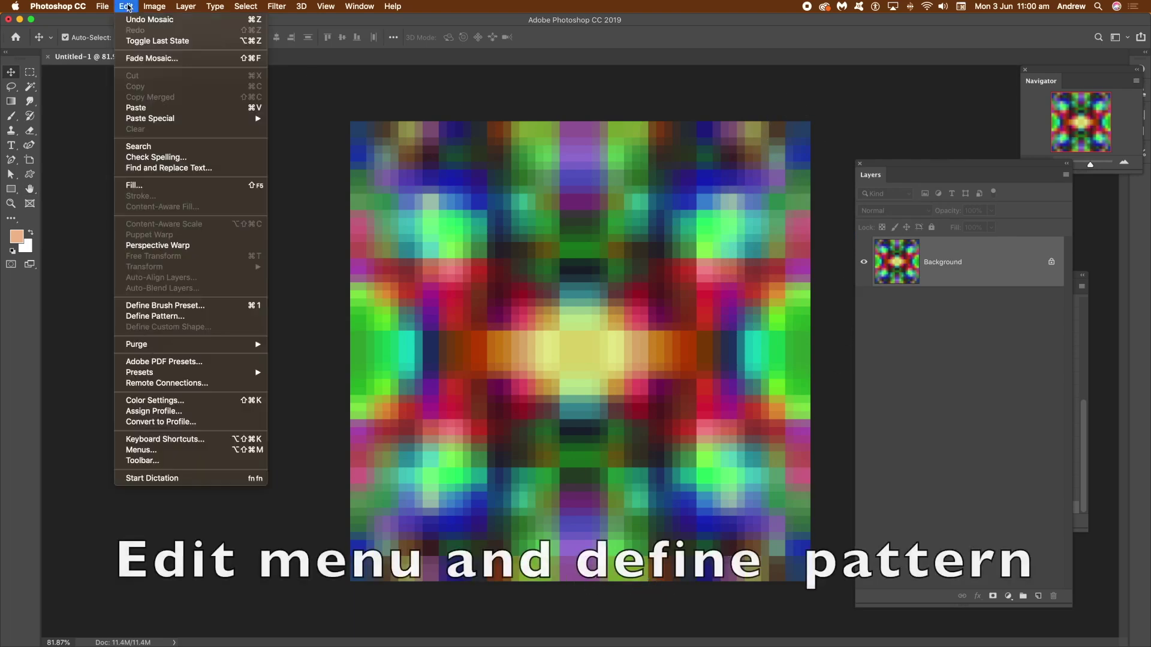
{"action": "left_click", "coordinate": [178, 317]}
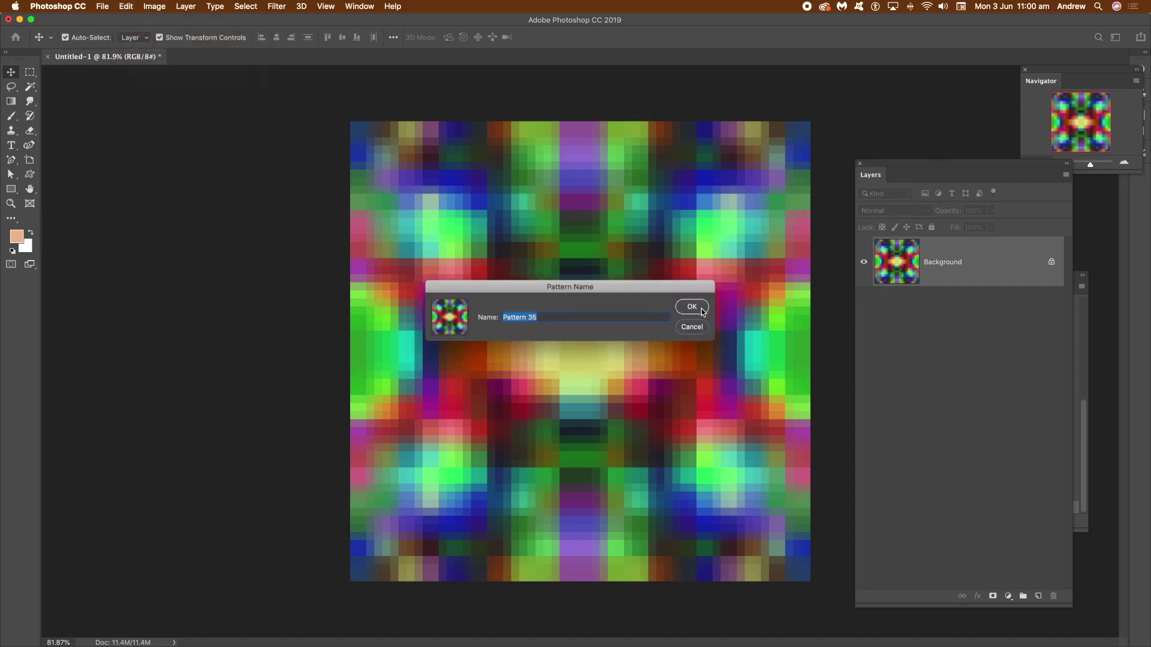
{"action": "left_click", "coordinate": [701, 311]}
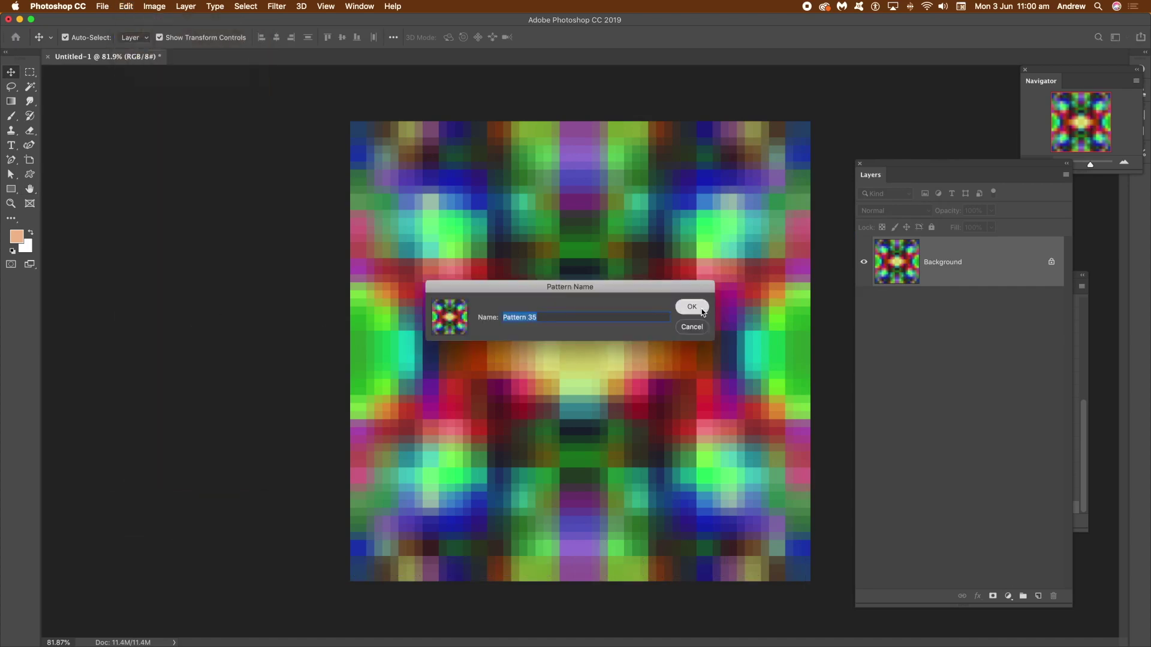
Add a Pattern Fill 1 layer using the new pattern.
{"action": "left_click", "coordinate": [189, 8]}
{"action": "mouse_move", "coordinate": [211, 149]}
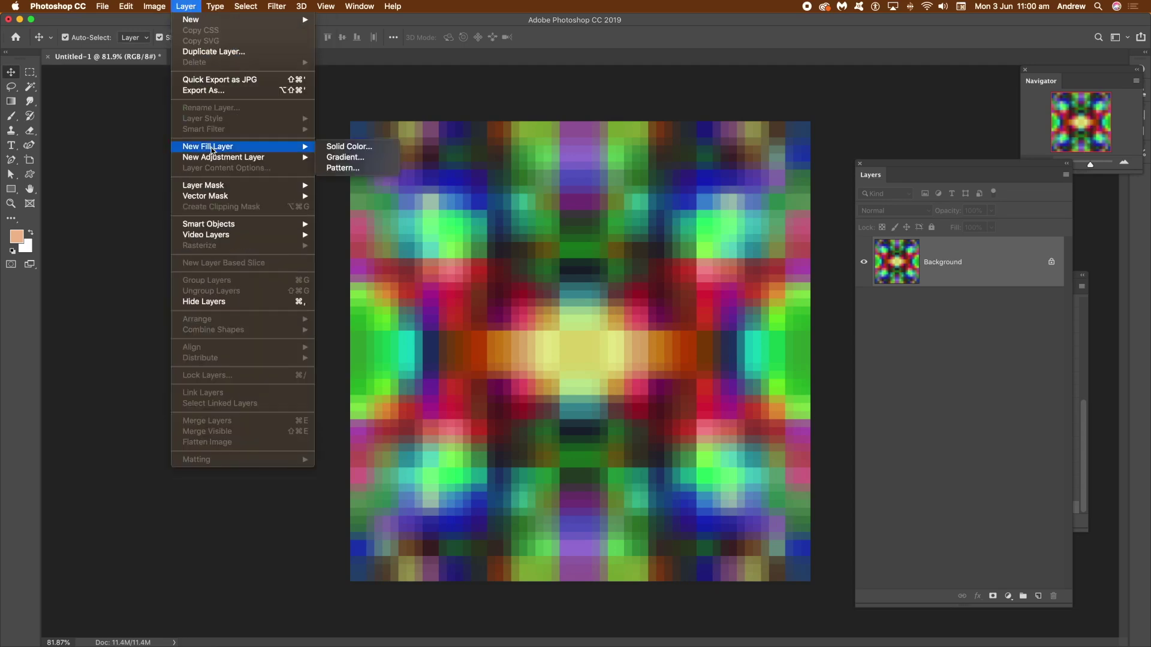
{"action": "left_click", "coordinate": [342, 168]}
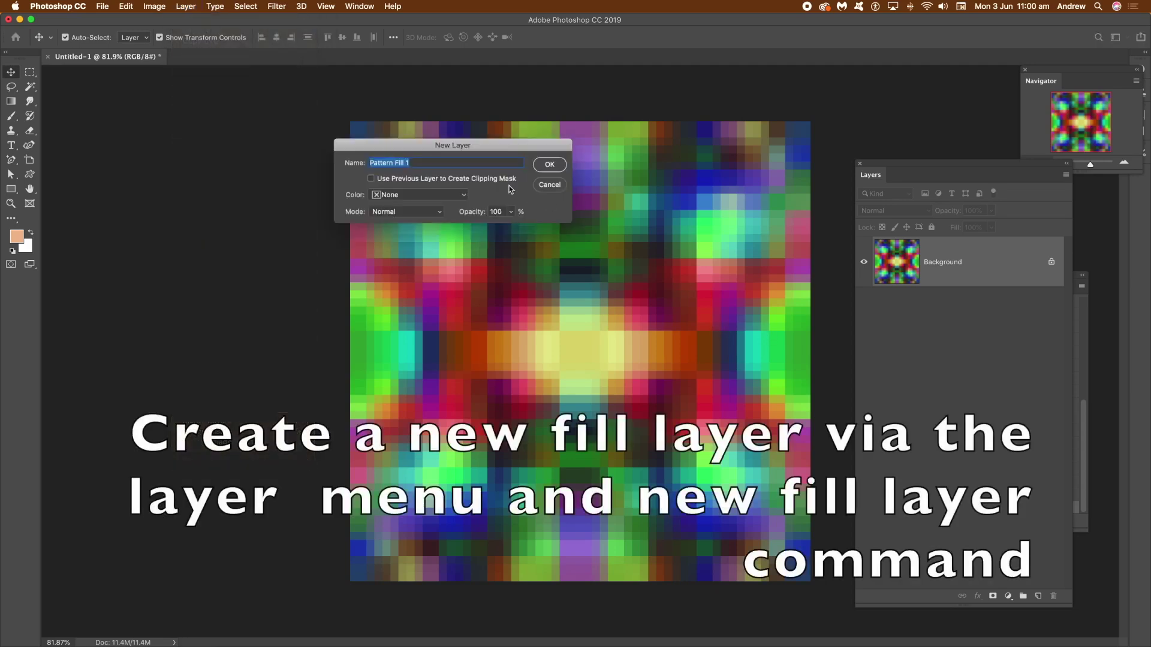
{"action": "left_click", "coordinate": [542, 172]}
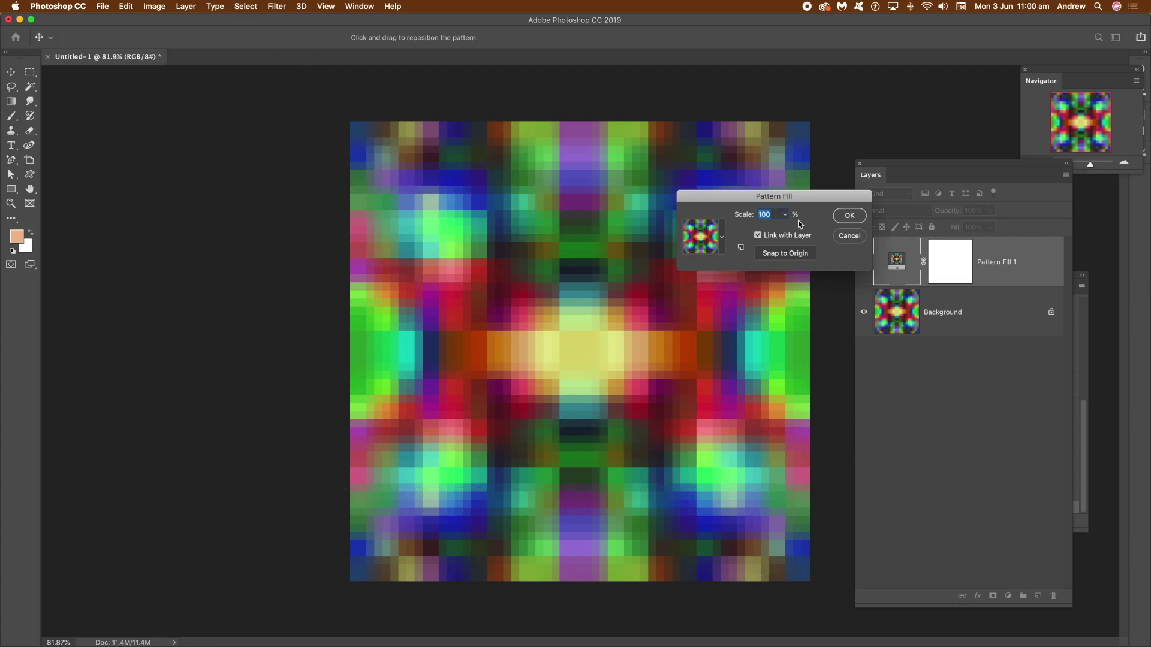
Try pattern scales of 50, 25 and 200 percent and reposition the tiling on the canvas.
{"action": "type", "text": "50"}
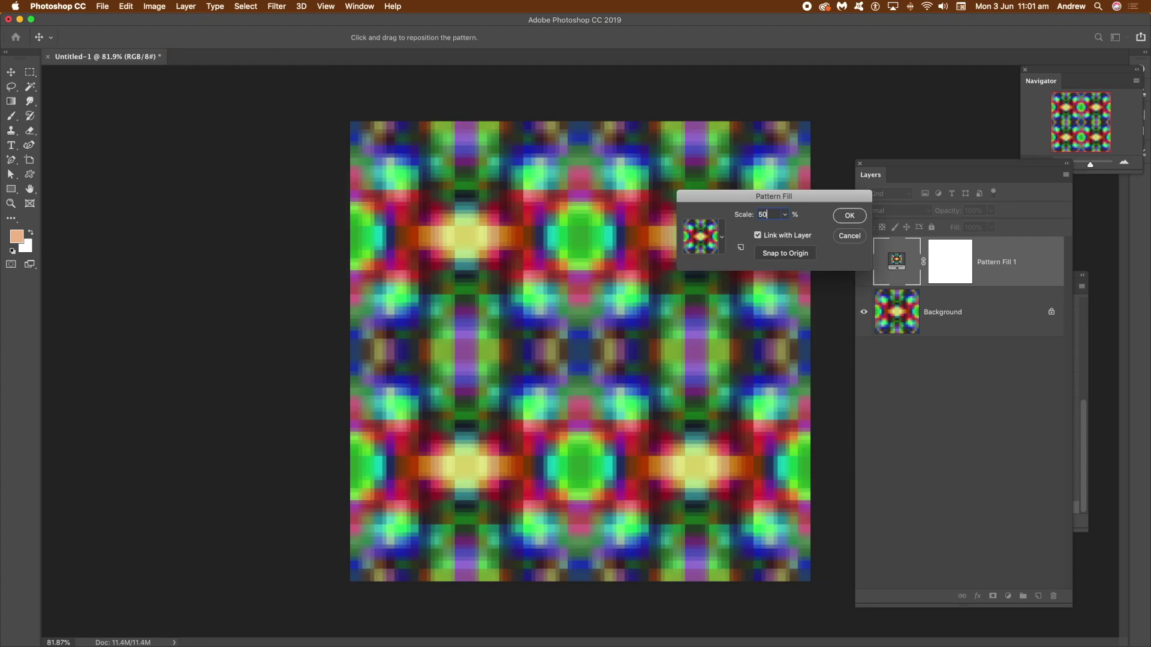
{"action": "left_click_drag", "start_coordinate": [559, 254], "coordinate": [538, 193]}
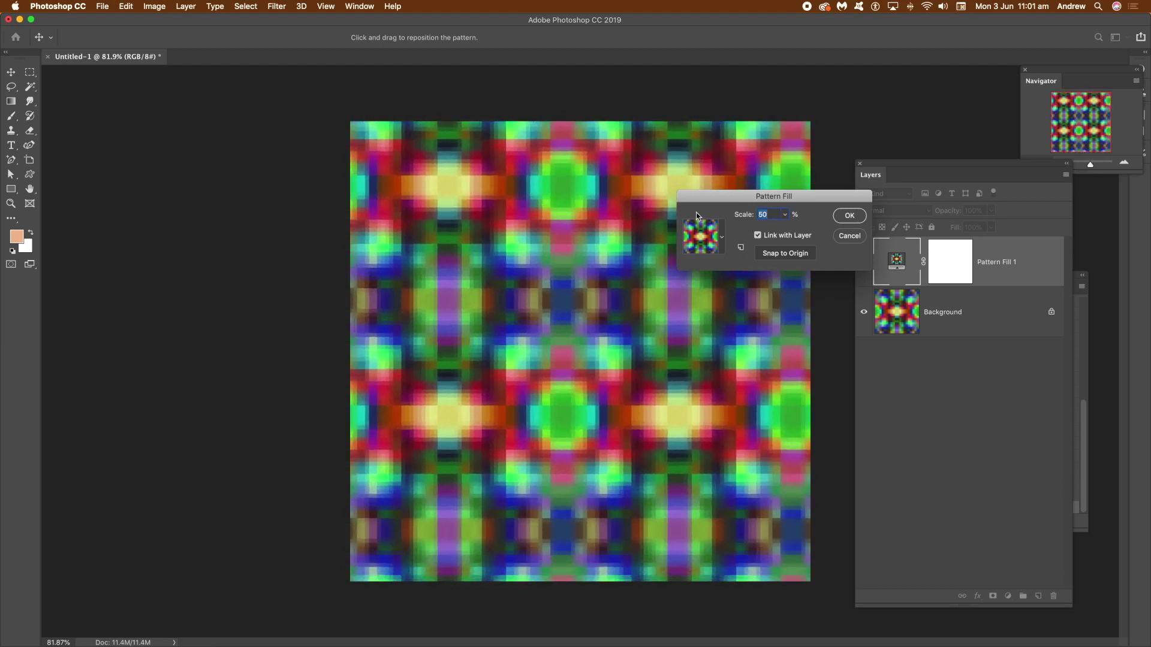
{"action": "type", "text": "25"}
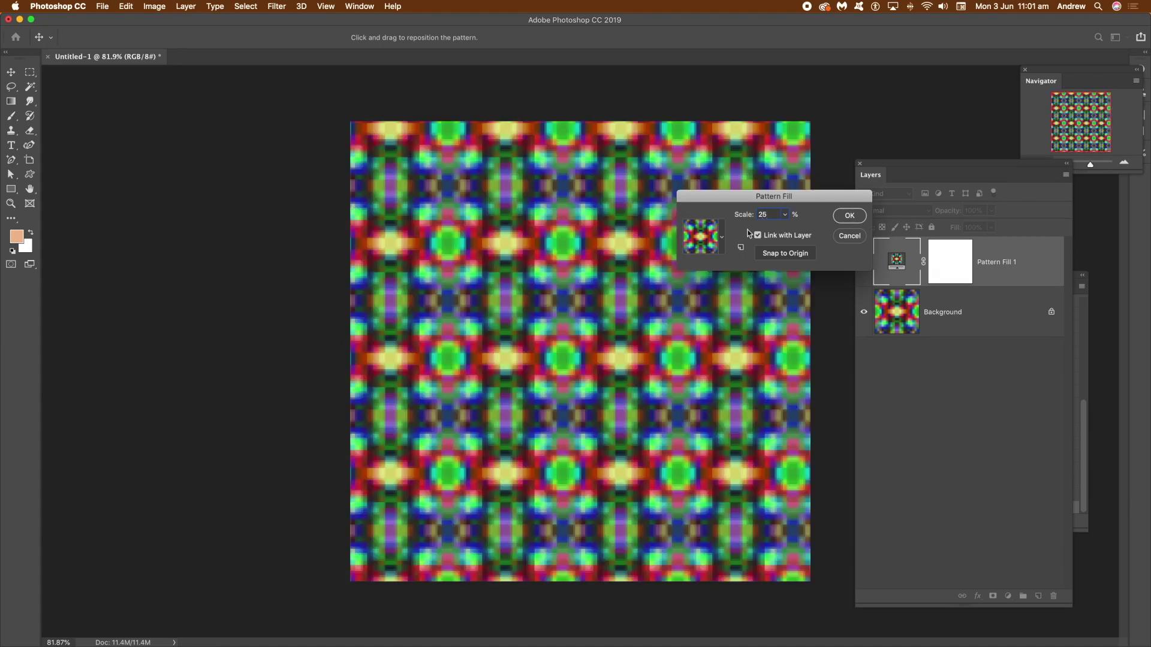
{"action": "type", "text": "200"}
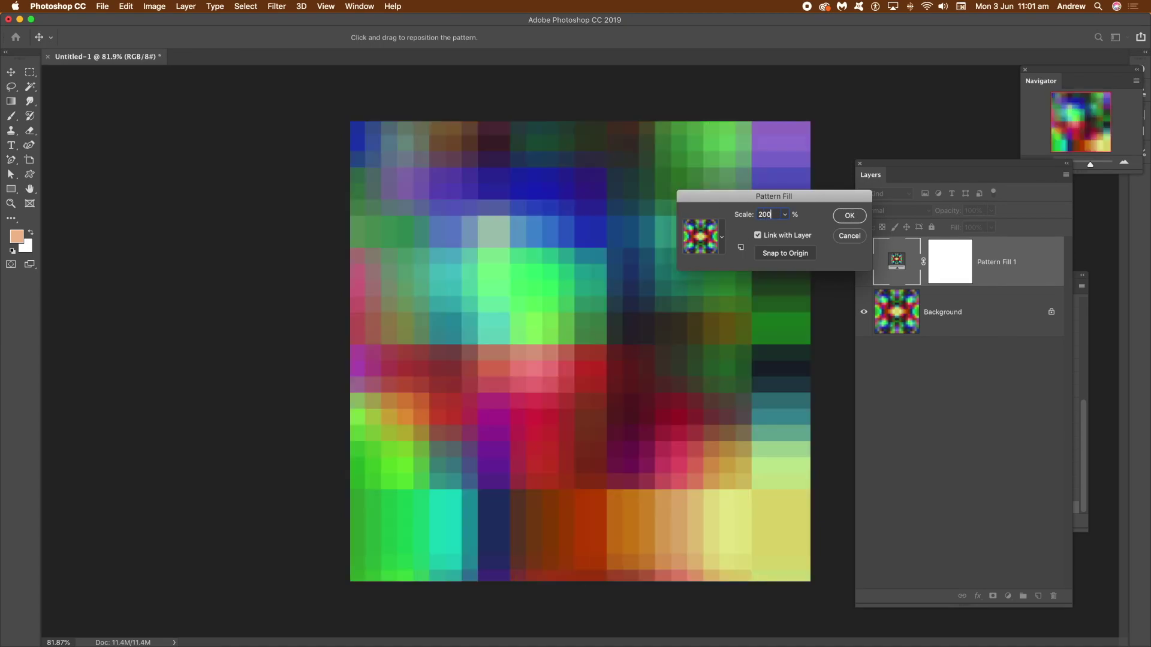